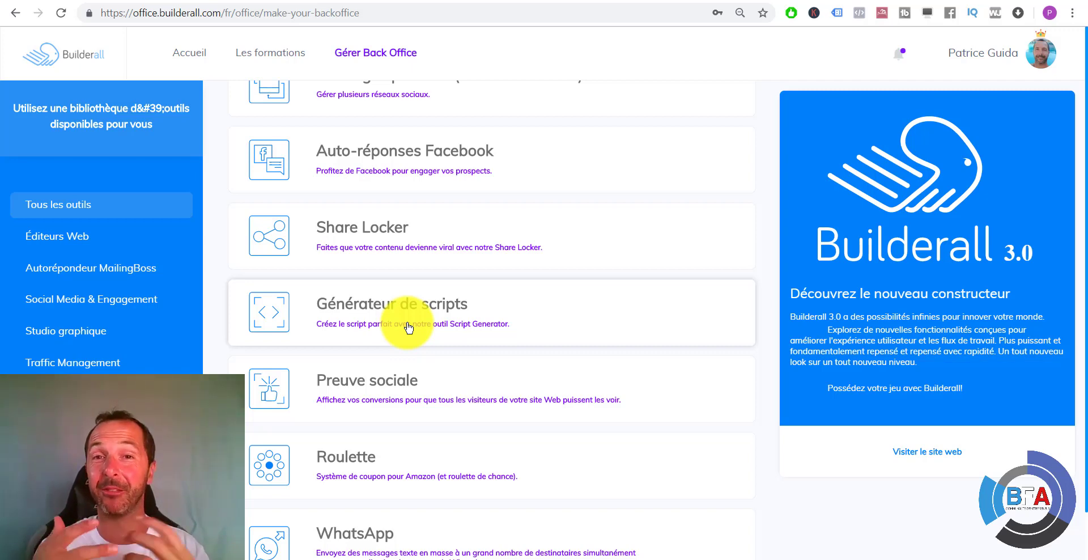
Open the details of Glisser-Déposer Pixel Perfect in the tool library and go from there to the dashboard
scroll(408, 328, down, 1)
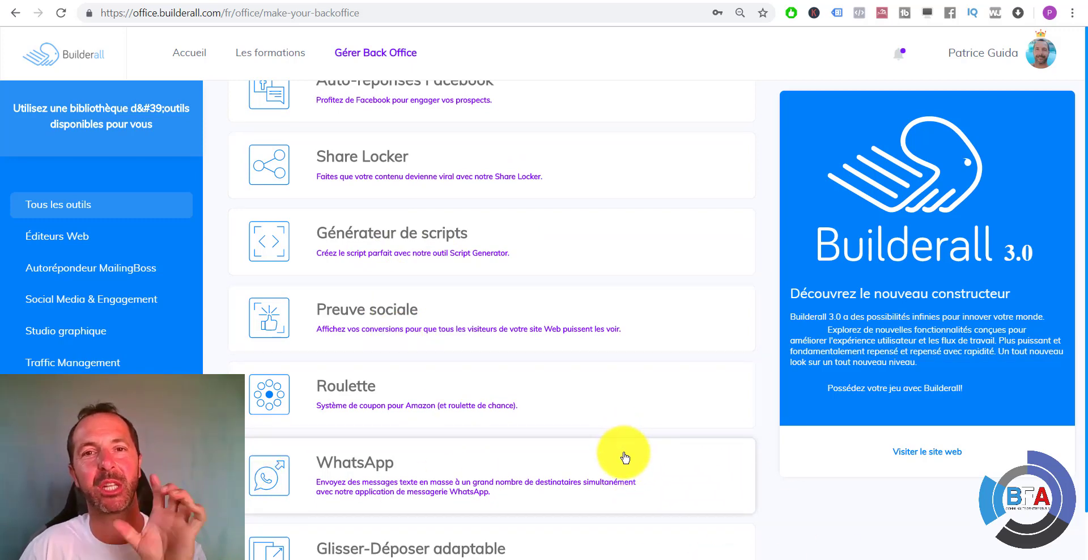
scroll(415, 288, down, 1)
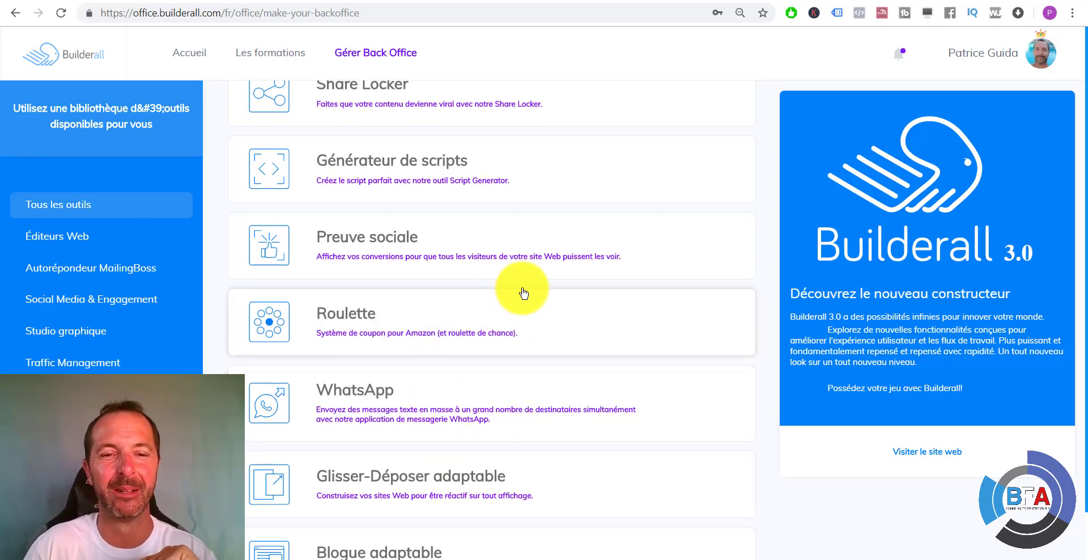
scroll(518, 291, down, 1)
scroll(488, 308, up, 20)
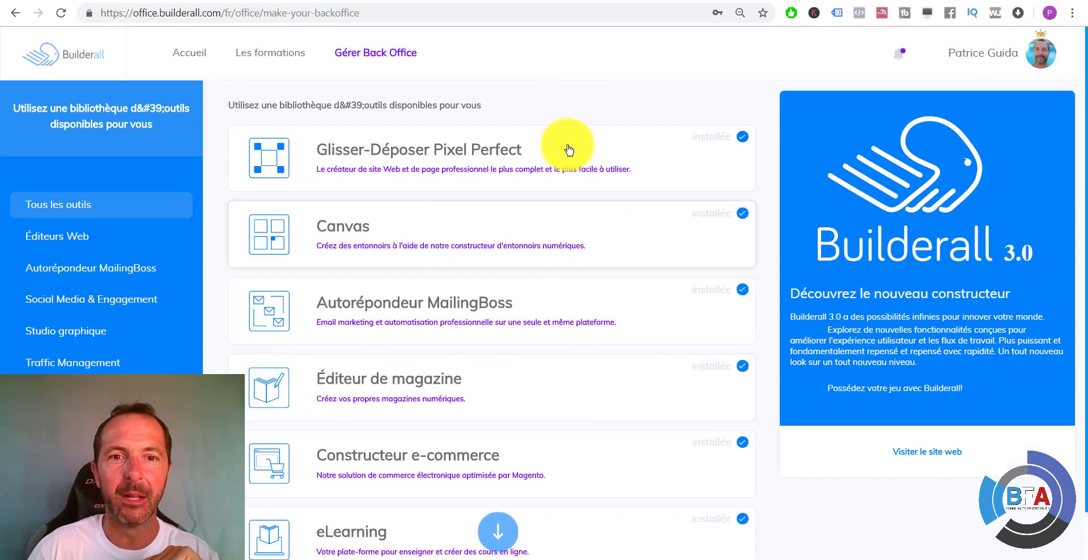
click(482, 145)
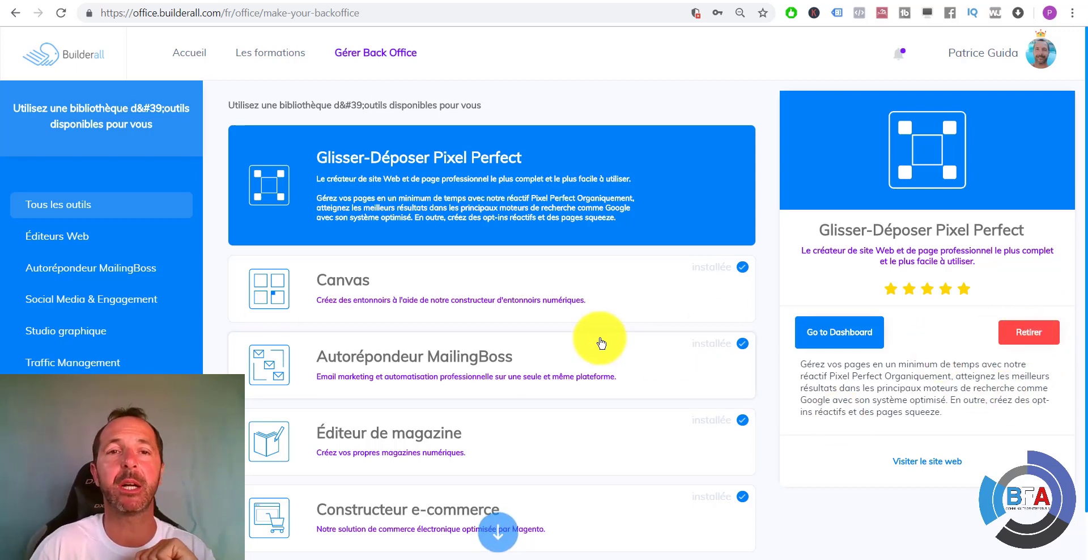
click(799, 340)
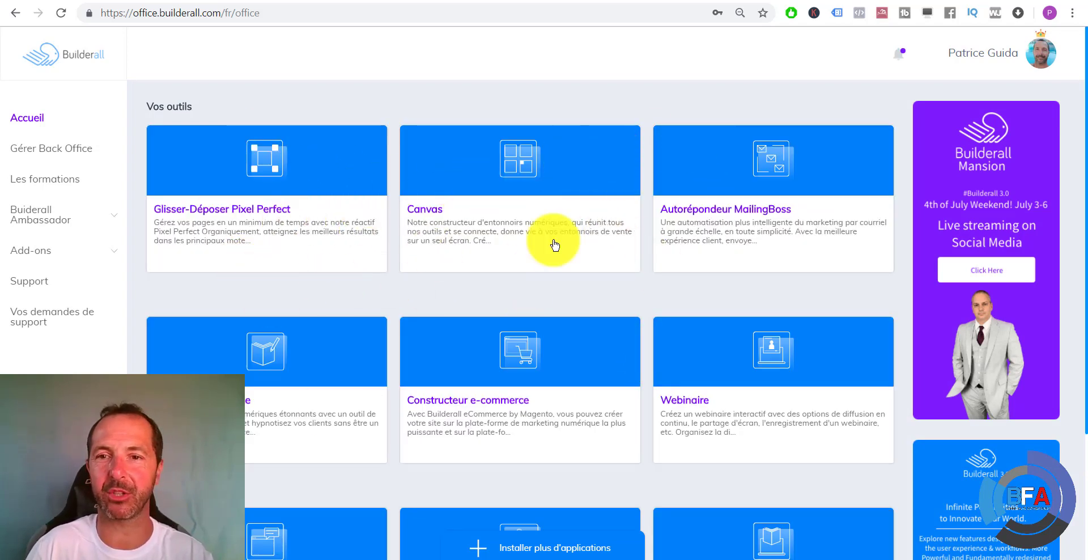
Reorder the tool cards so that Glisser-Déposer Pixel Perfect follows Canvas, and move eLearning to first place
scroll(705, 195, down, 1)
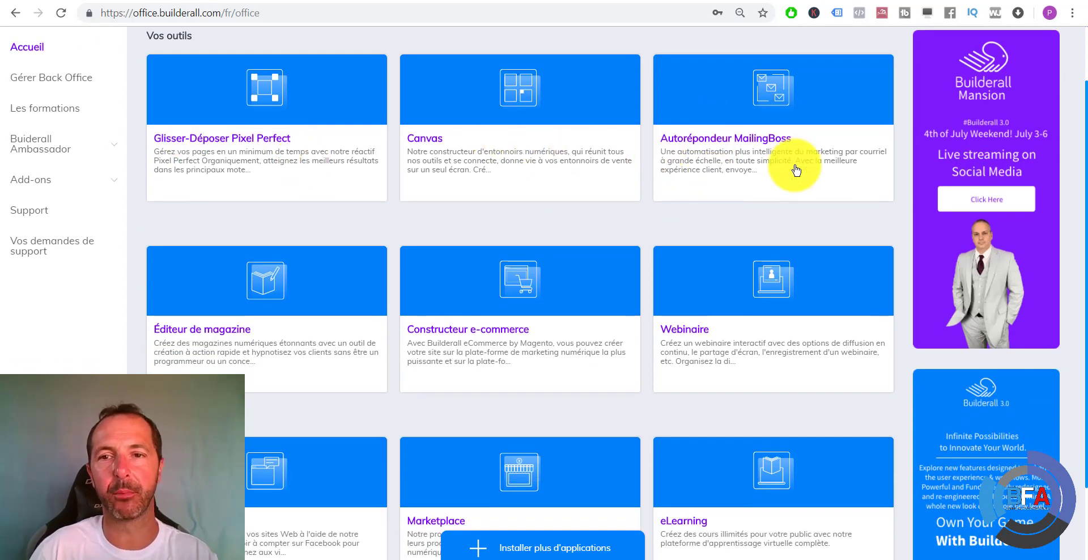
scroll(622, 299, down, 1)
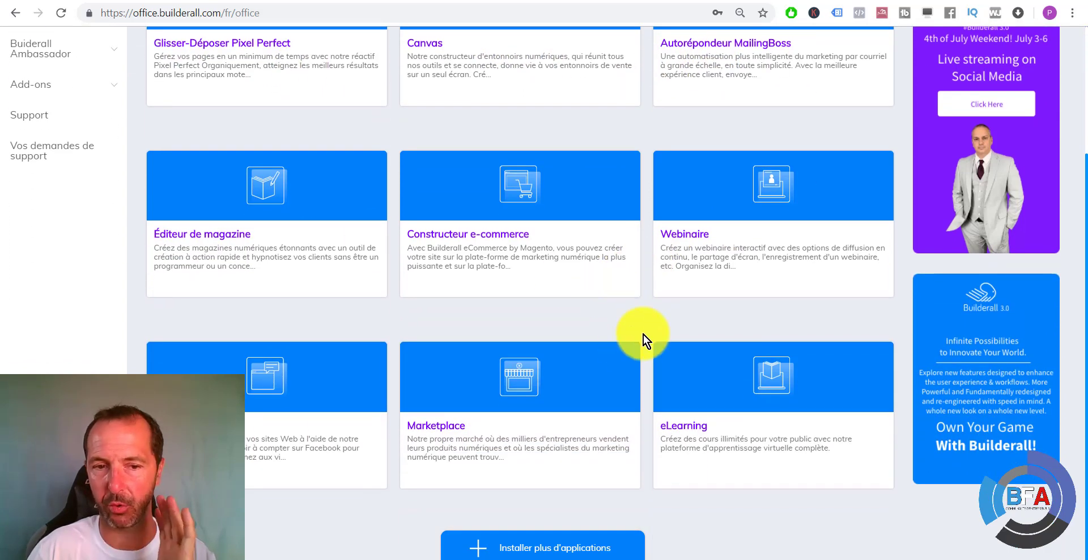
scroll(426, 317, up, 2)
drag(285, 167, 473, 165)
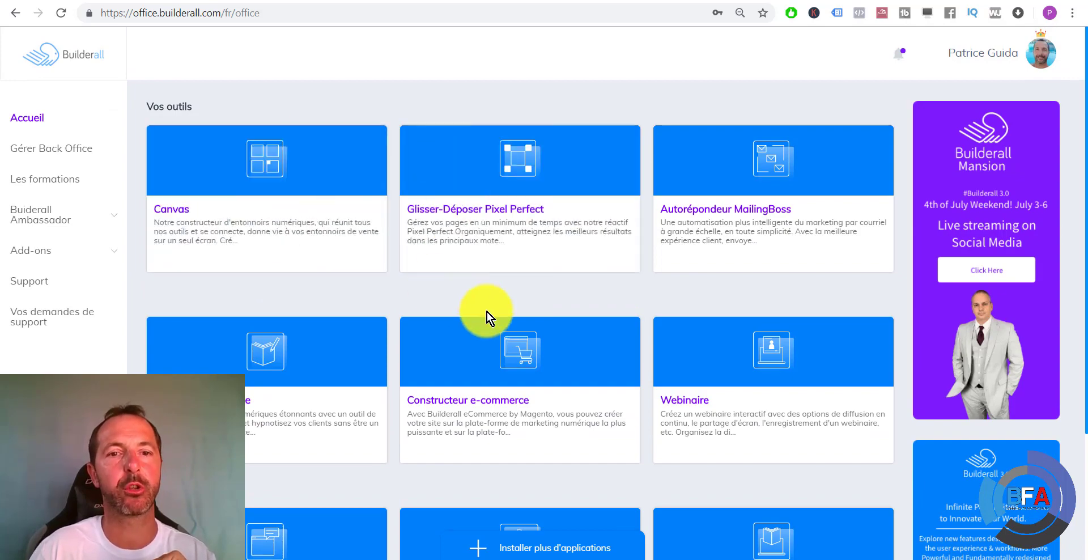
scroll(790, 321, down, 2)
drag(802, 372, 266, 62)
scroll(539, 214, up, 3)
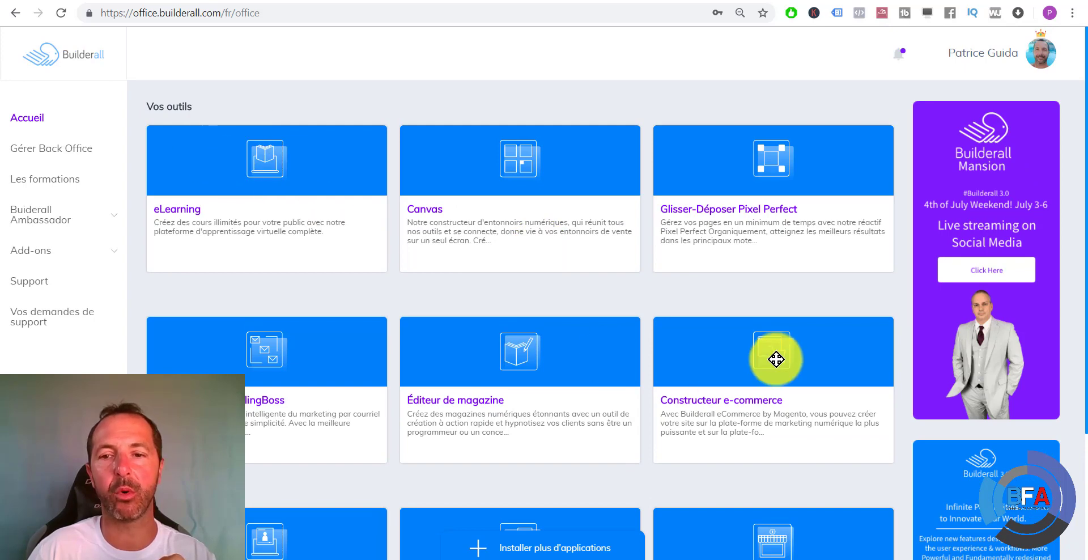
Move the Constructeur e-commerce card to first place and the Sitebot card to the start of the second row
scroll(754, 318, down, 3)
drag(734, 267, 253, 96)
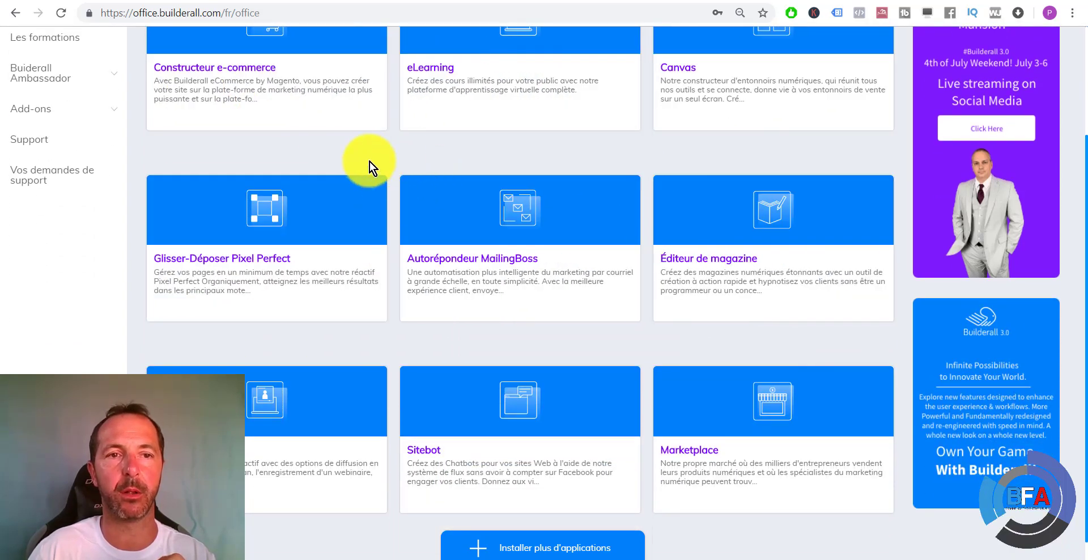
scroll(614, 336, up, 3)
scroll(643, 344, down, 3)
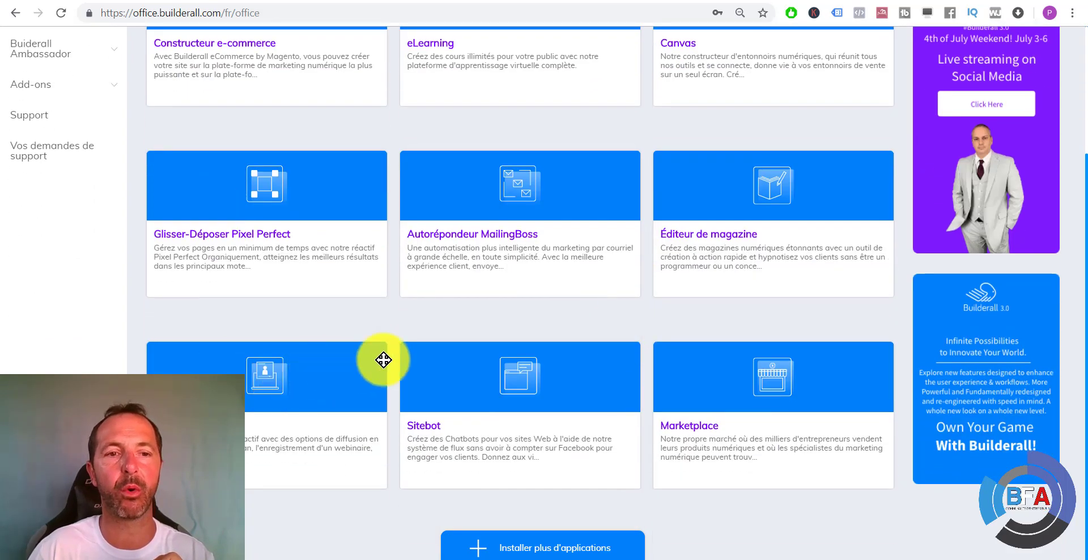
drag(543, 383, 233, 173)
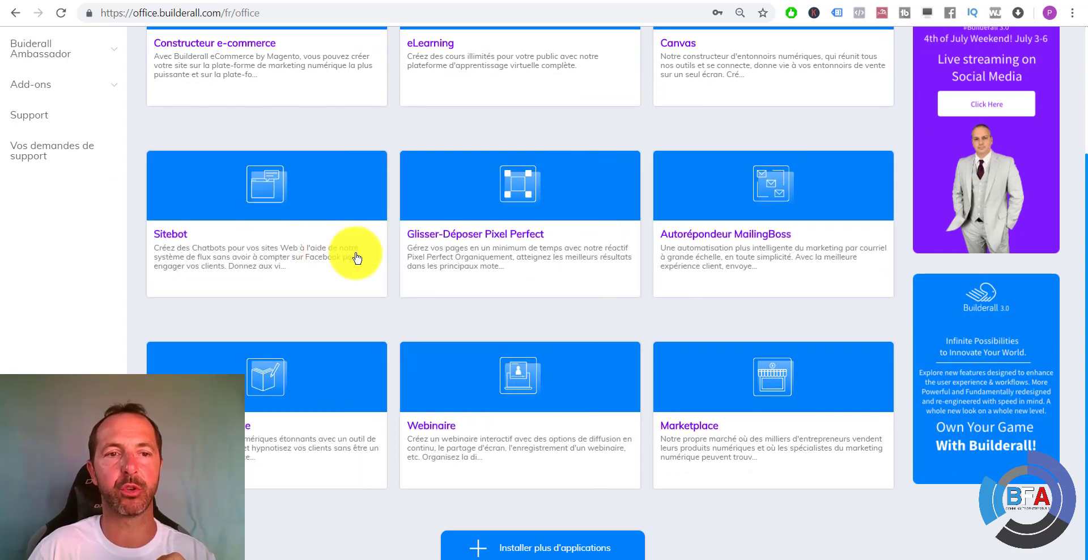
scroll(454, 279, up, 3)
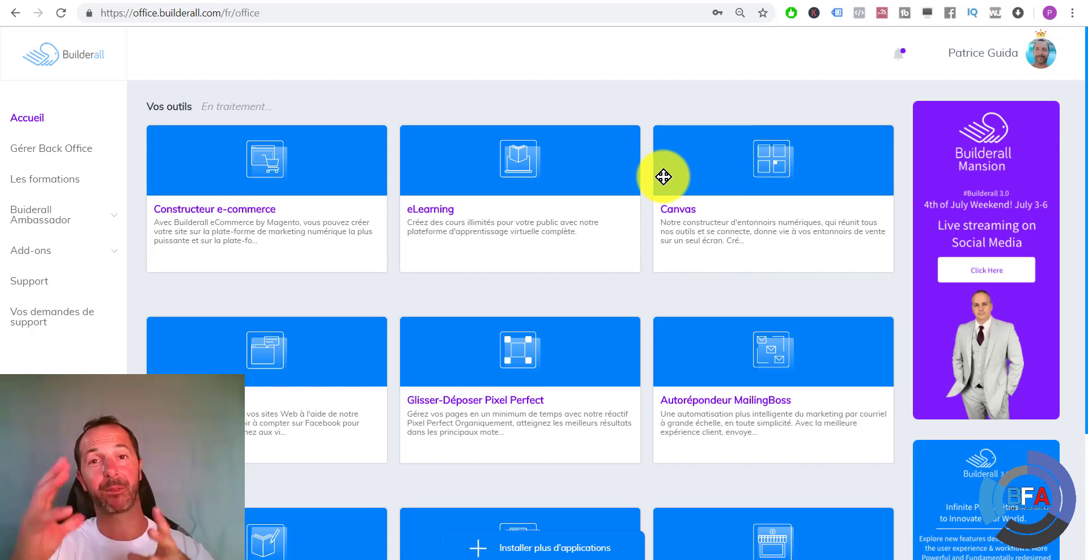
Enter the Canvas funnel builder from its card among the dashboard tools
scroll(374, 198, down, 1)
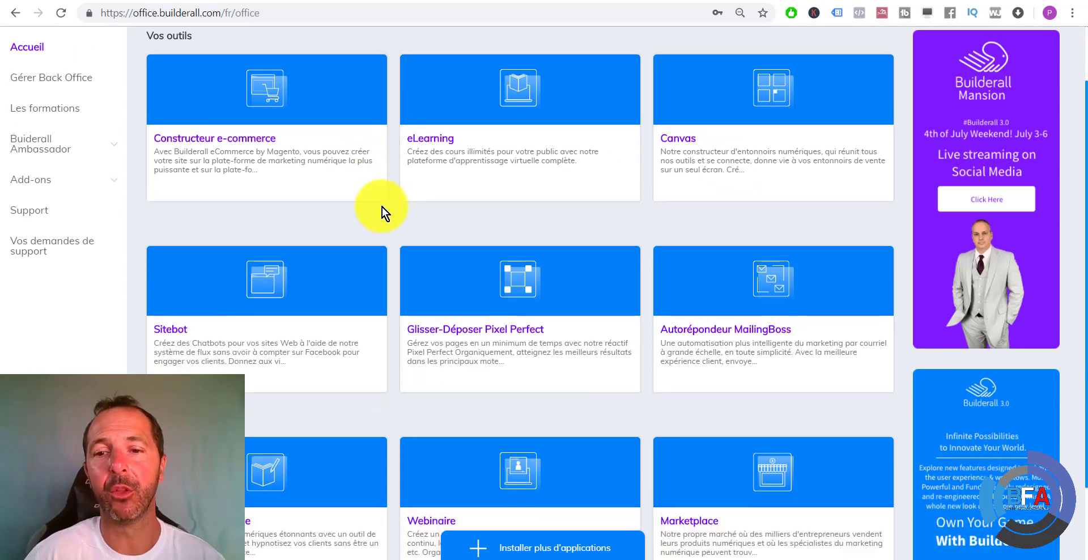
mouse_move(771, 95)
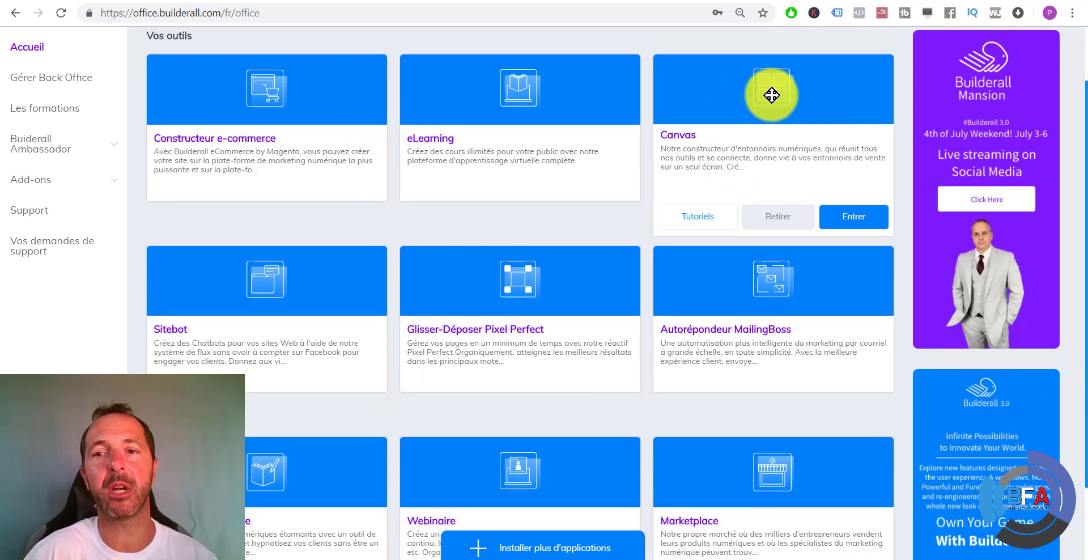
click(855, 218)
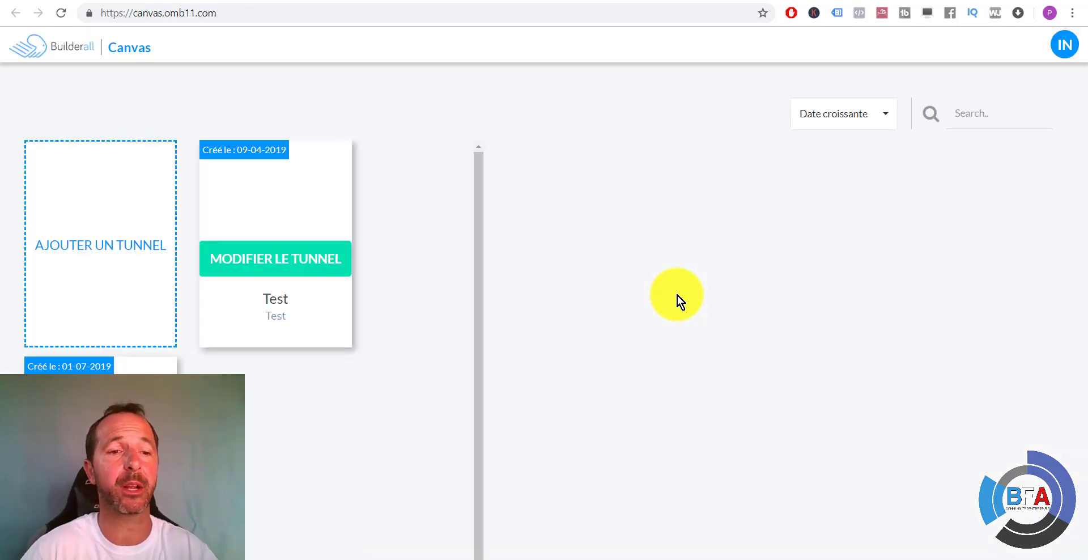
Add a funnel titled "Test Builderall France Academie" with the description "pour formation" and continue to the template selection
click(115, 249)
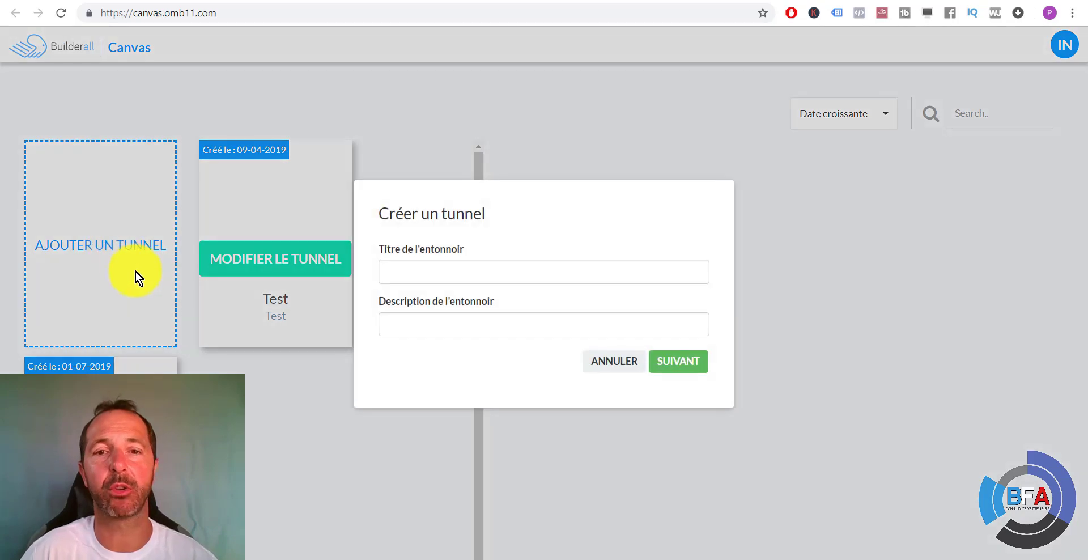
click(391, 273)
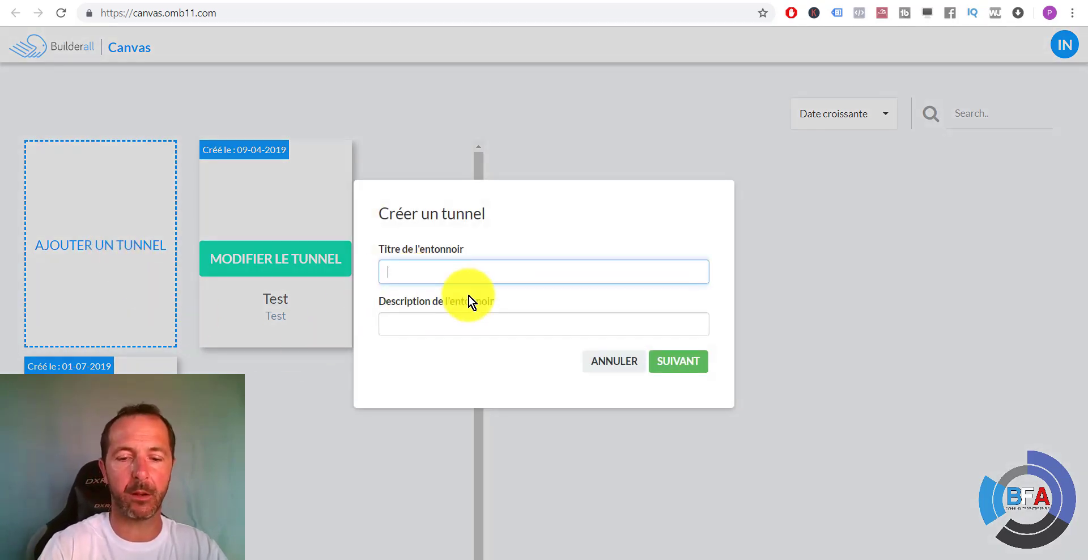
text(Test)
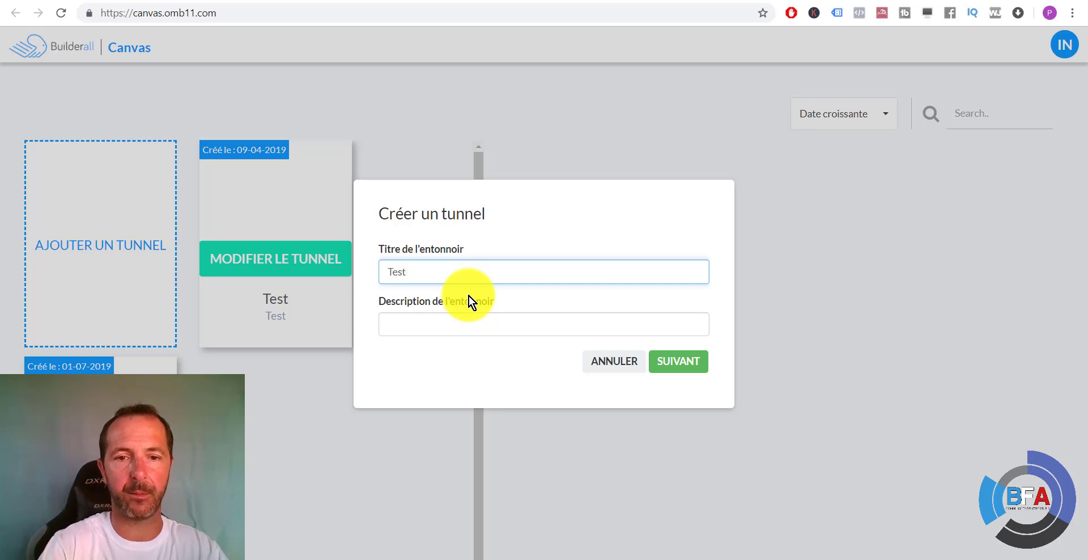
text( Builderall)
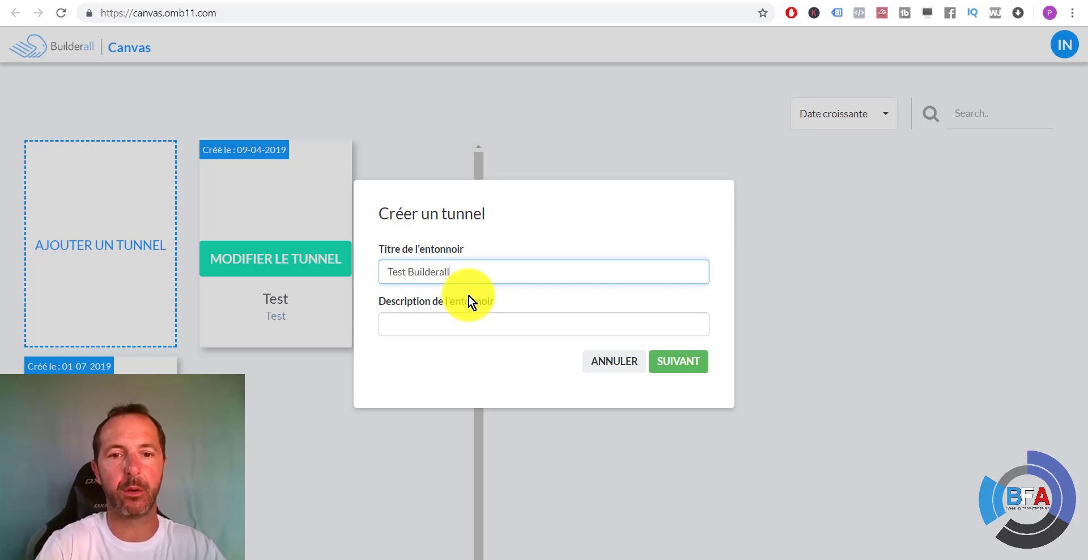
text( France Academie)
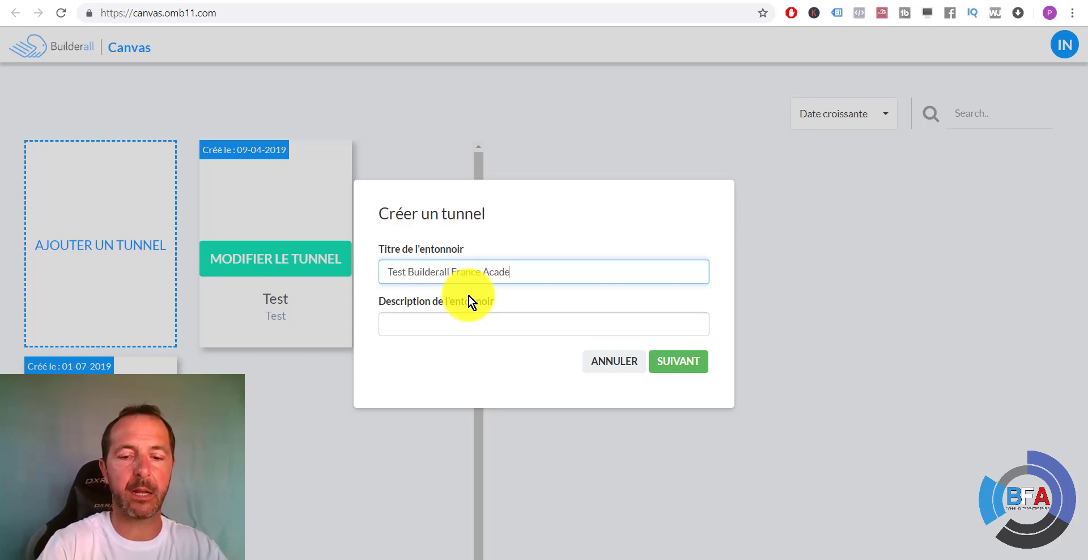
click(474, 324)
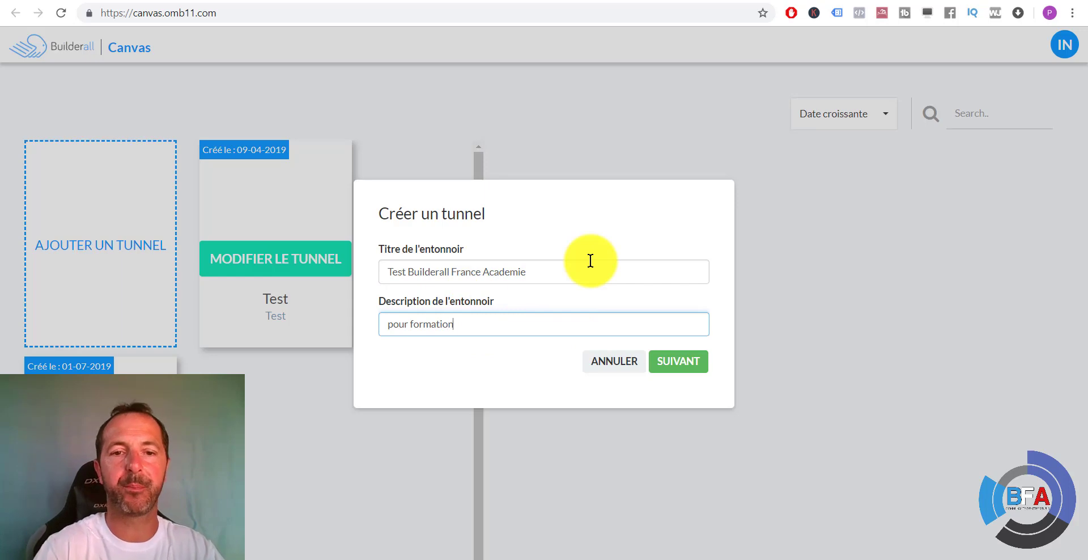
click(684, 367)
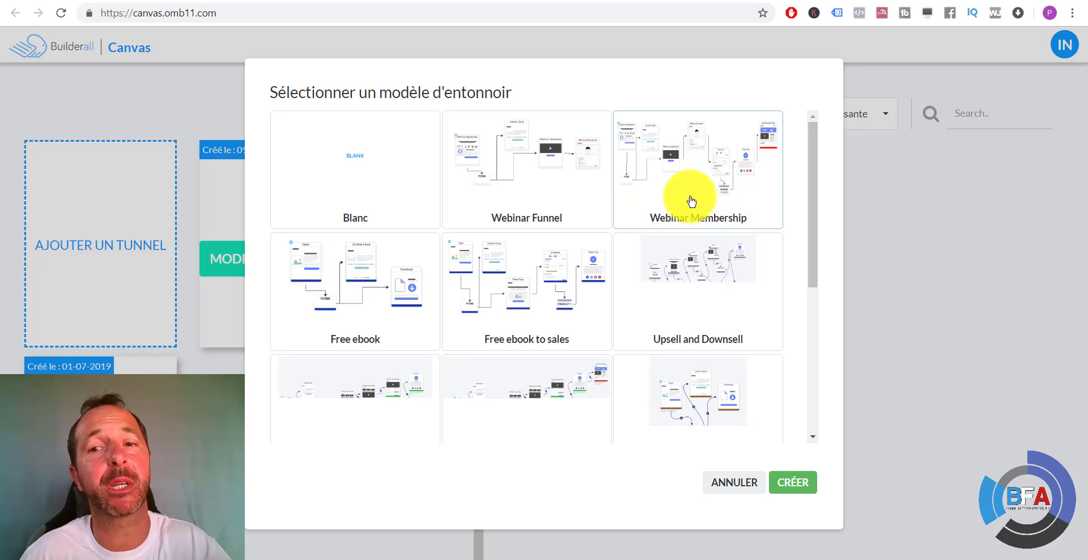
Browse the funnel templates, choose Webinar Membership and create the funnel from it
scroll(705, 165, down, 1)
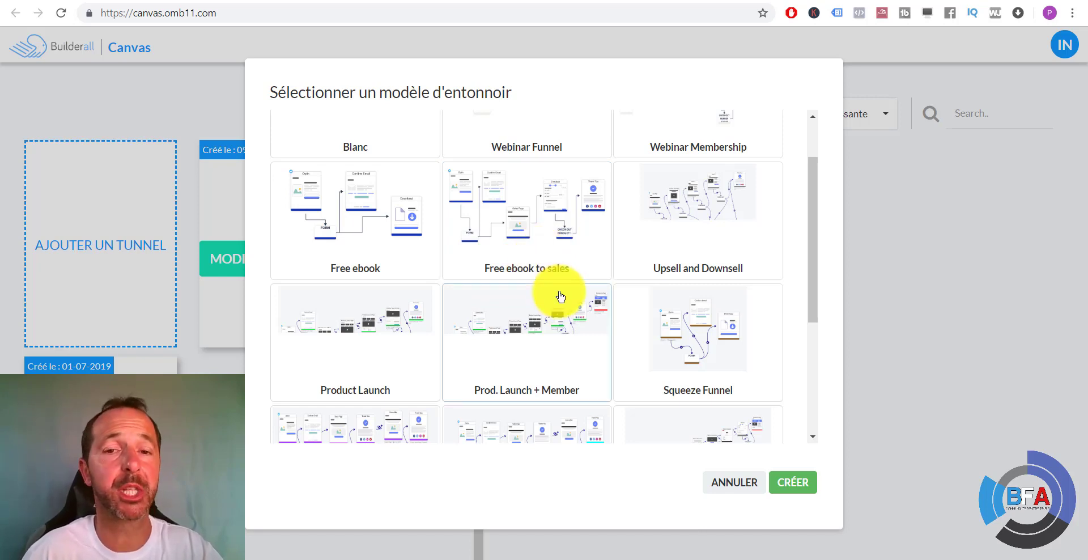
scroll(626, 253, down, 1)
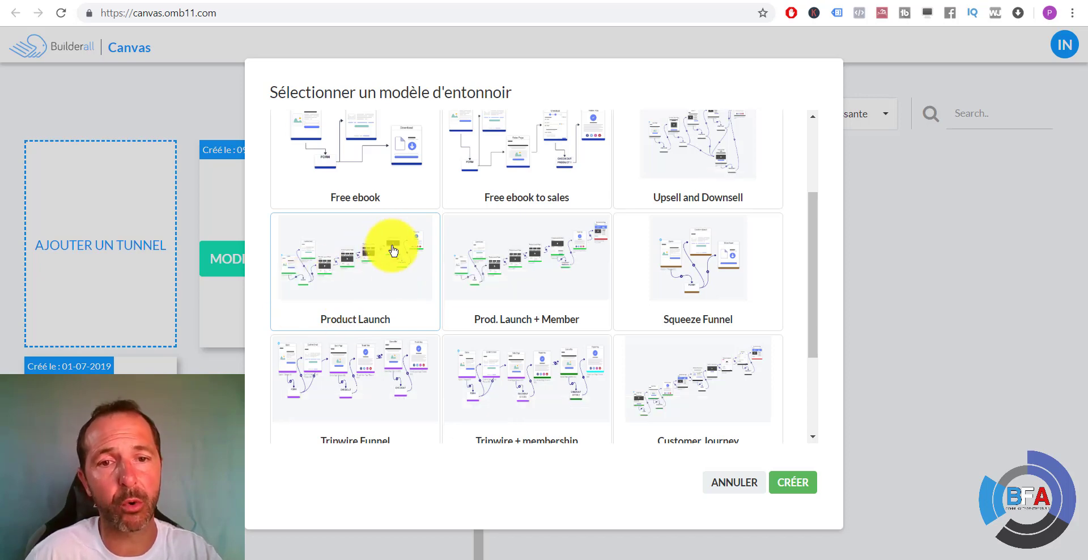
scroll(562, 252, down, 2)
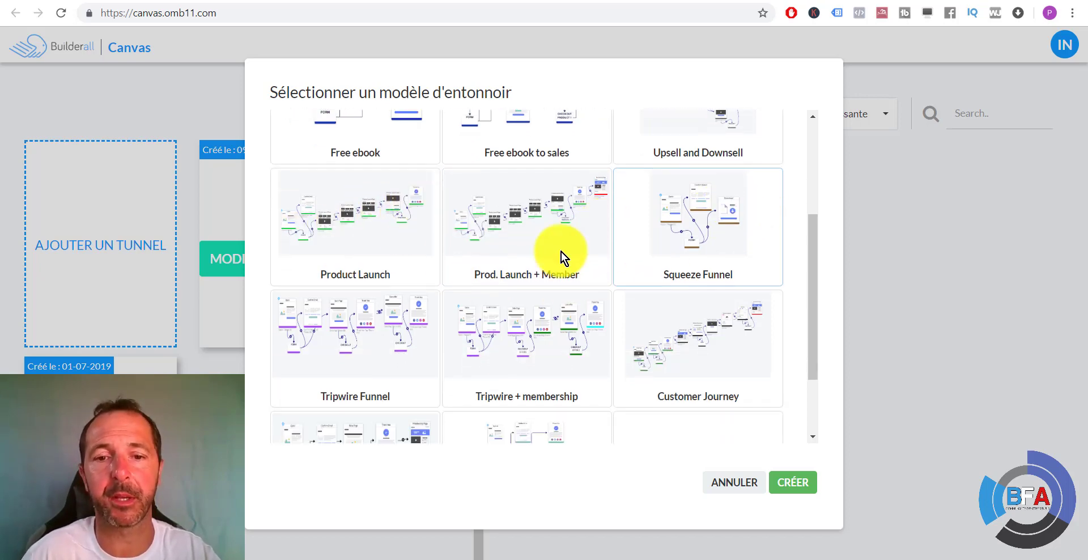
scroll(647, 268, down, 2)
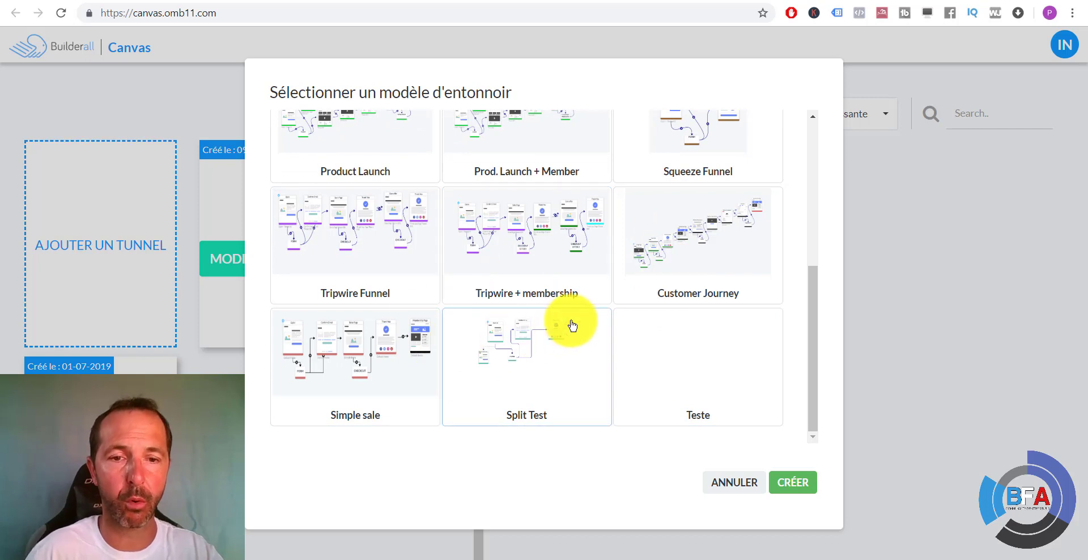
scroll(578, 332, up, 3)
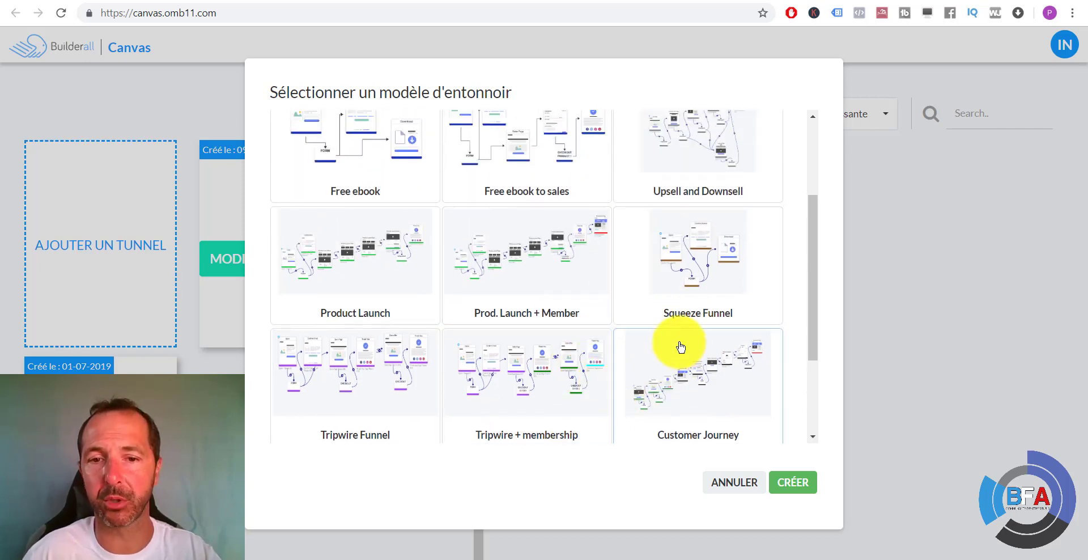
scroll(624, 374, up, 2)
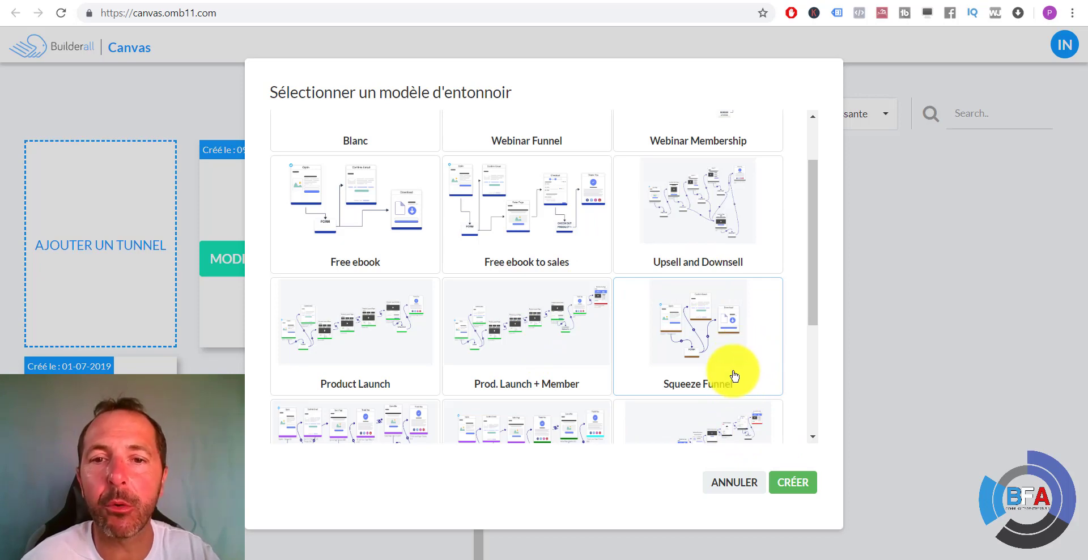
click(710, 195)
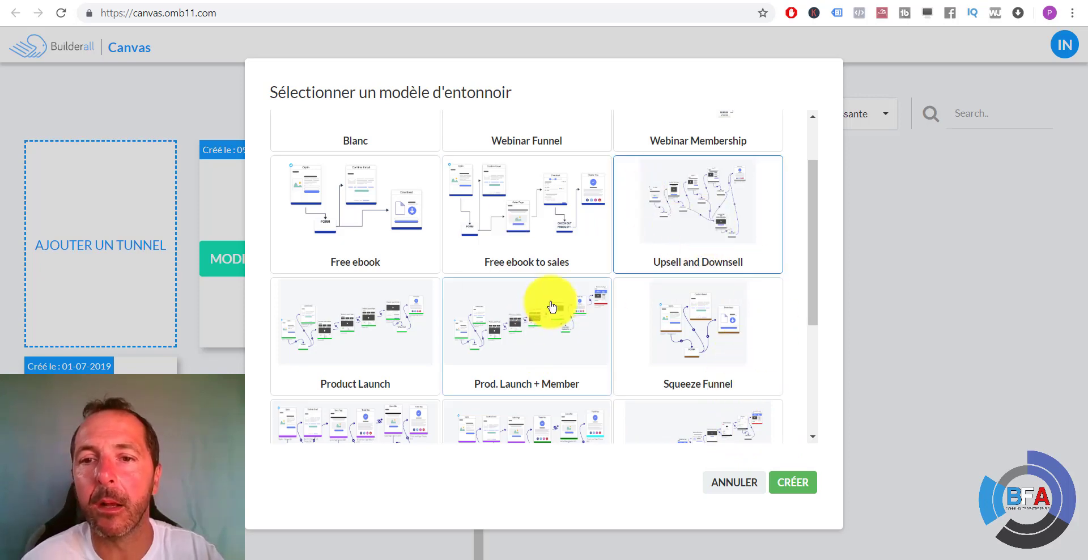
scroll(546, 303, up, 2)
click(705, 175)
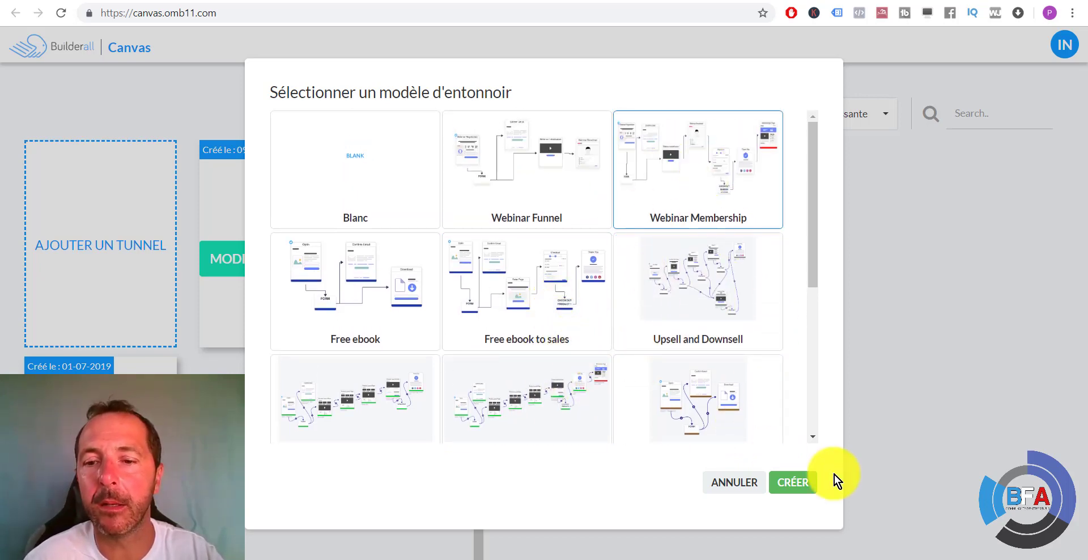
click(783, 482)
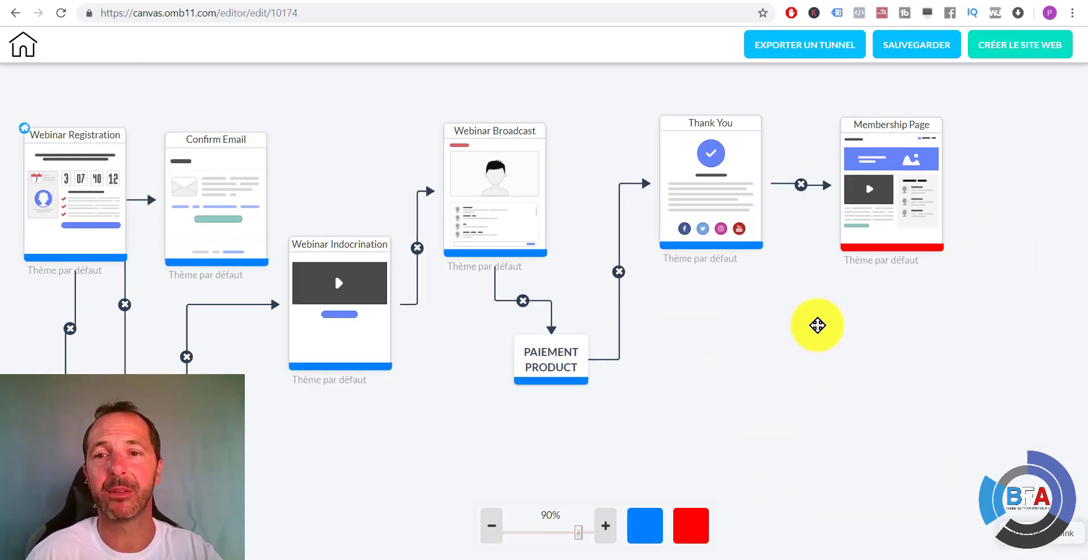
Examine the webinar membership funnel's pages and links, from Webinar Registration through the payment product to the Membership Page
scroll(787, 344, down, 1)
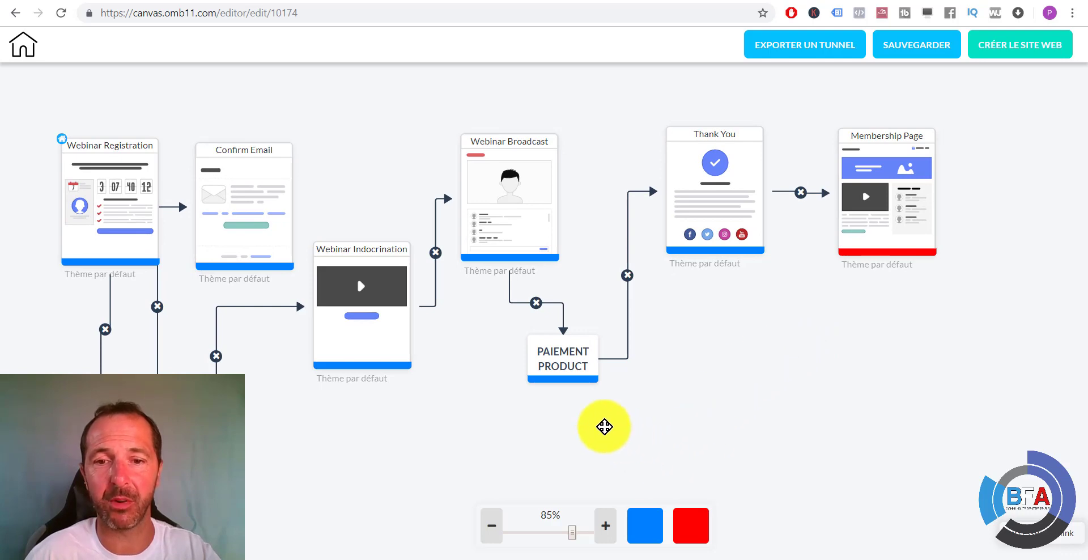
drag(603, 425, 636, 427)
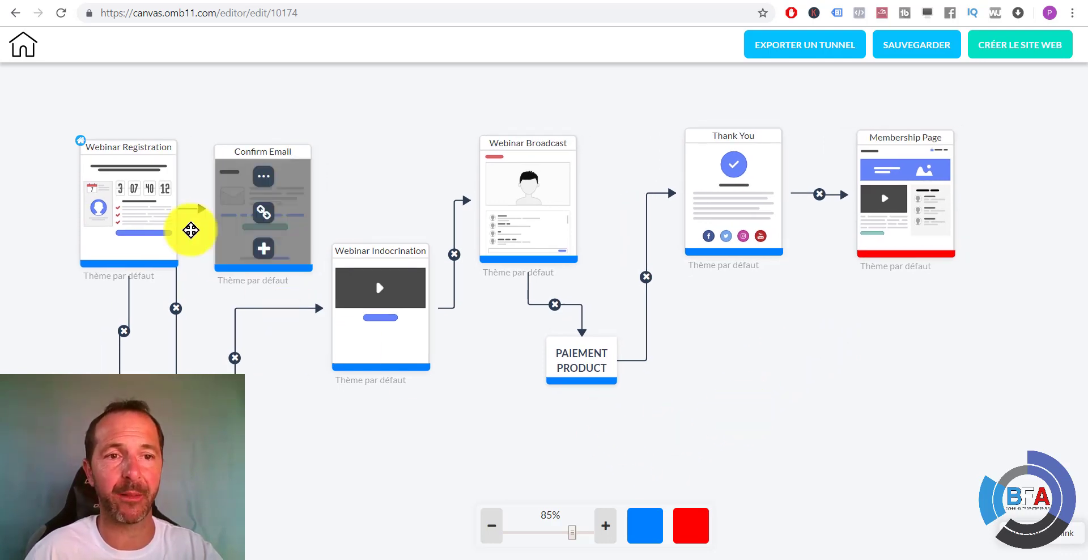
mouse_move(132, 215)
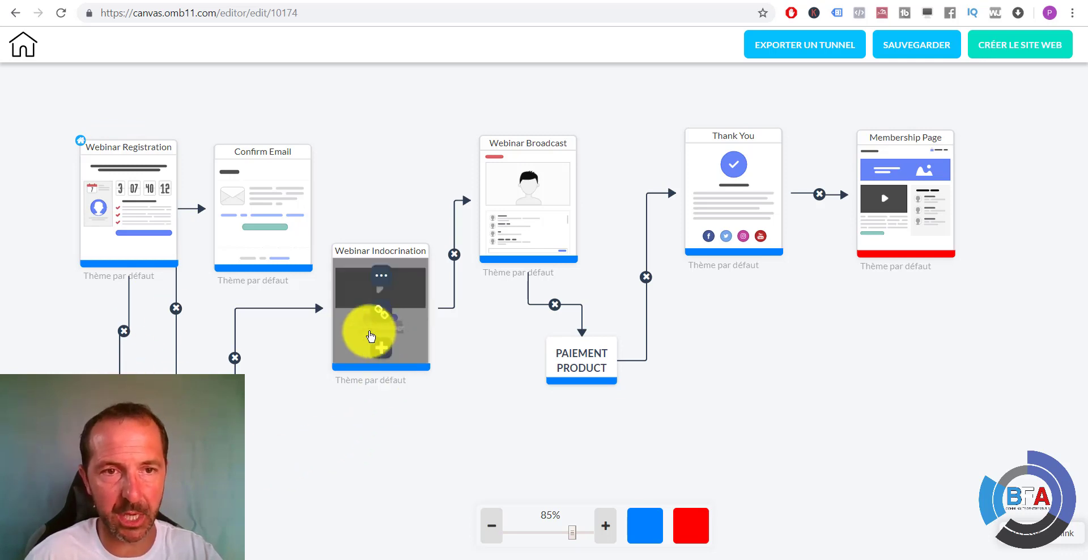
mouse_move(250, 177)
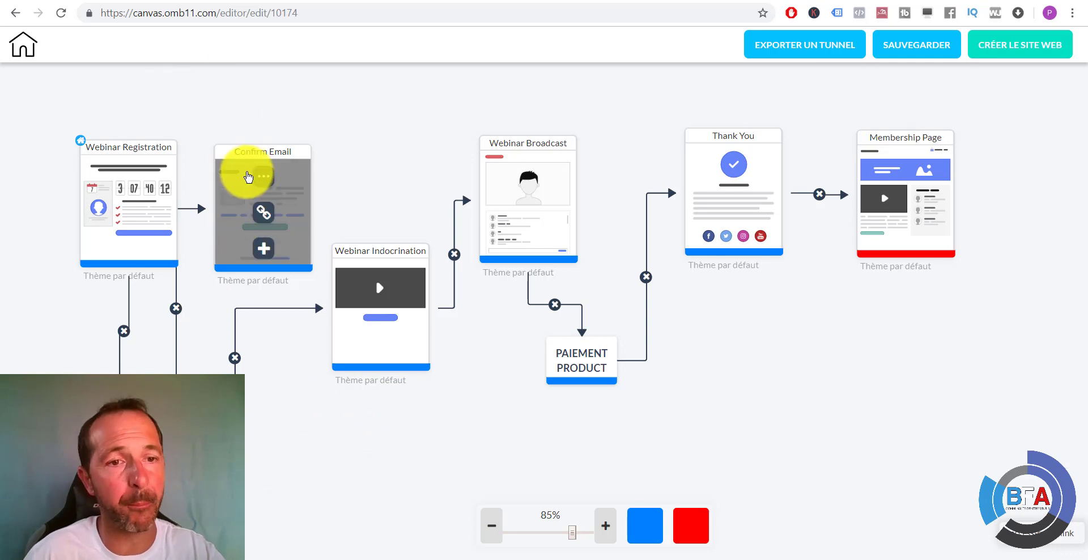
mouse_move(362, 294)
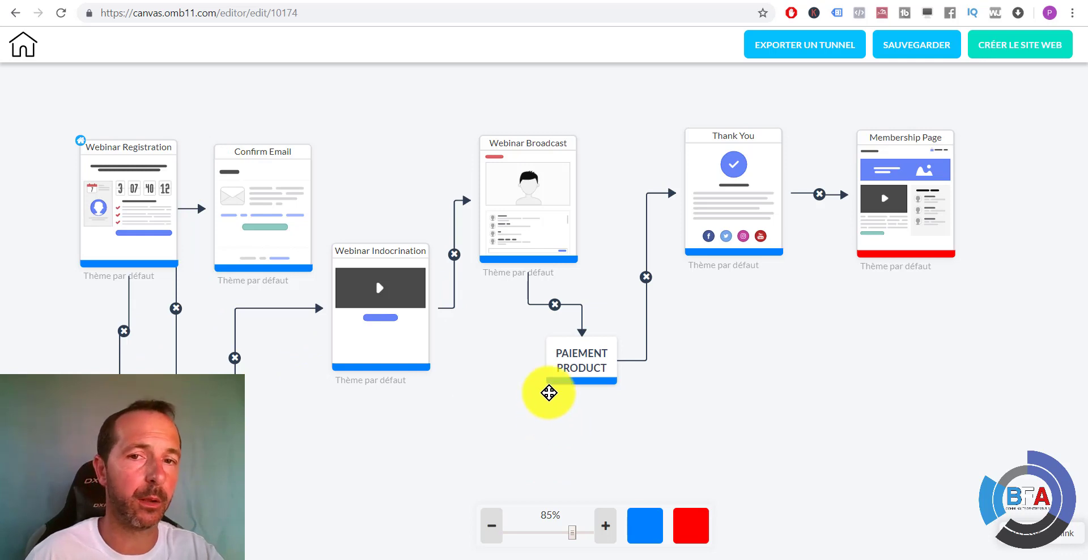
mouse_move(552, 180)
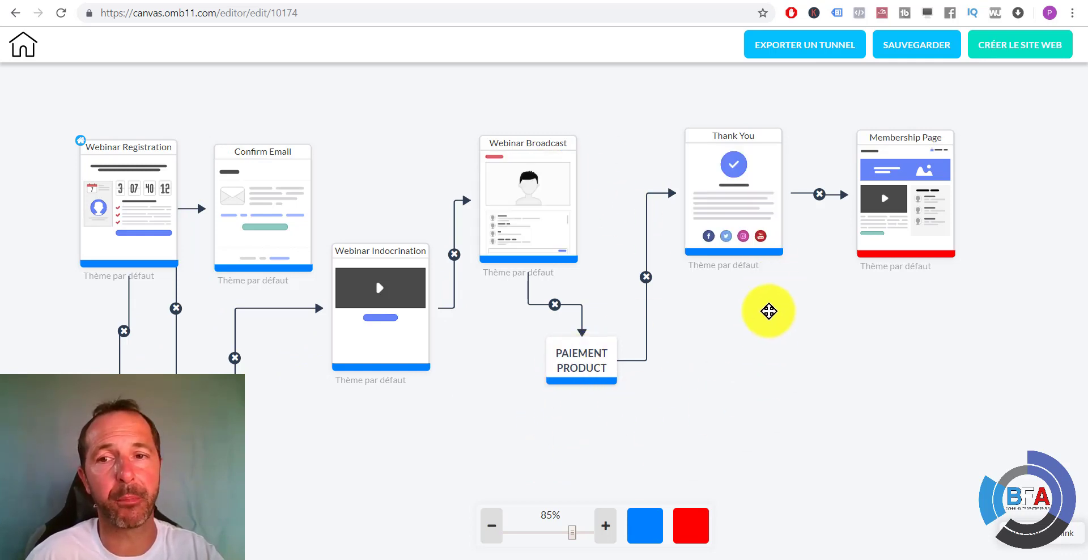
mouse_move(731, 173)
mouse_move(908, 185)
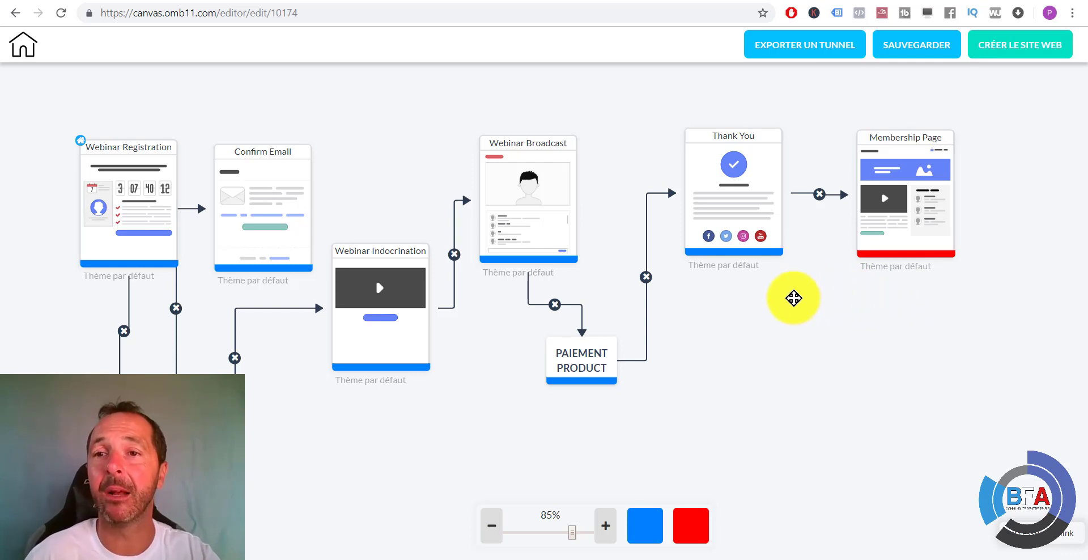
Generate a website from the funnel with the site name "Test-BFA-CAnvas" and choose to access it
mouse_move(919, 121)
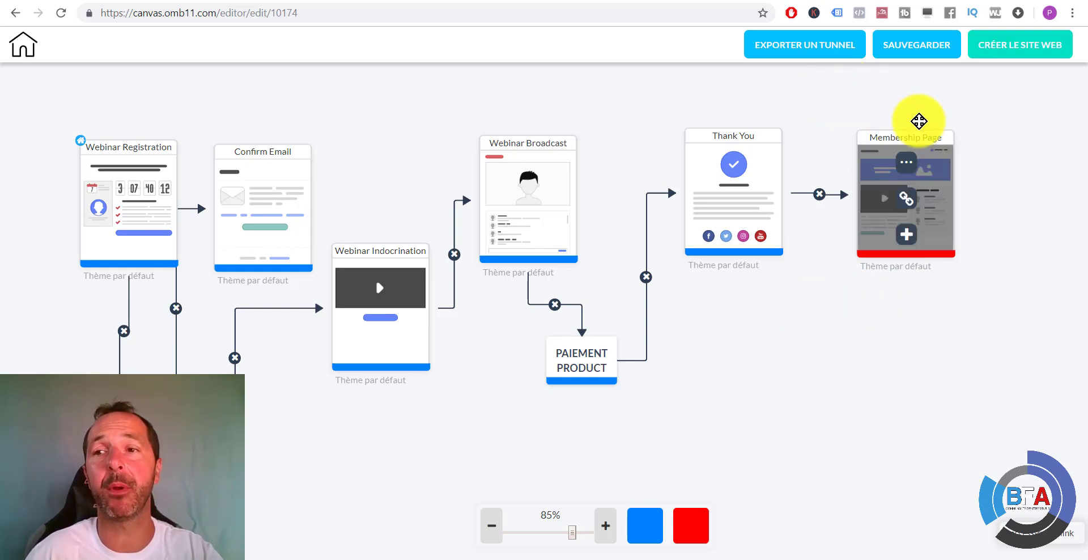
click(1037, 55)
click(529, 285)
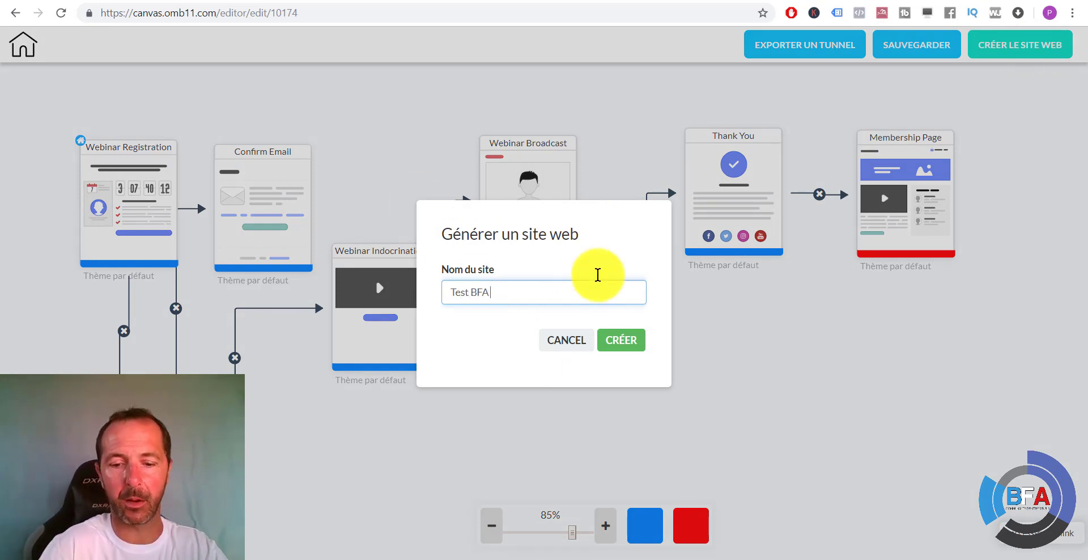
click(622, 343)
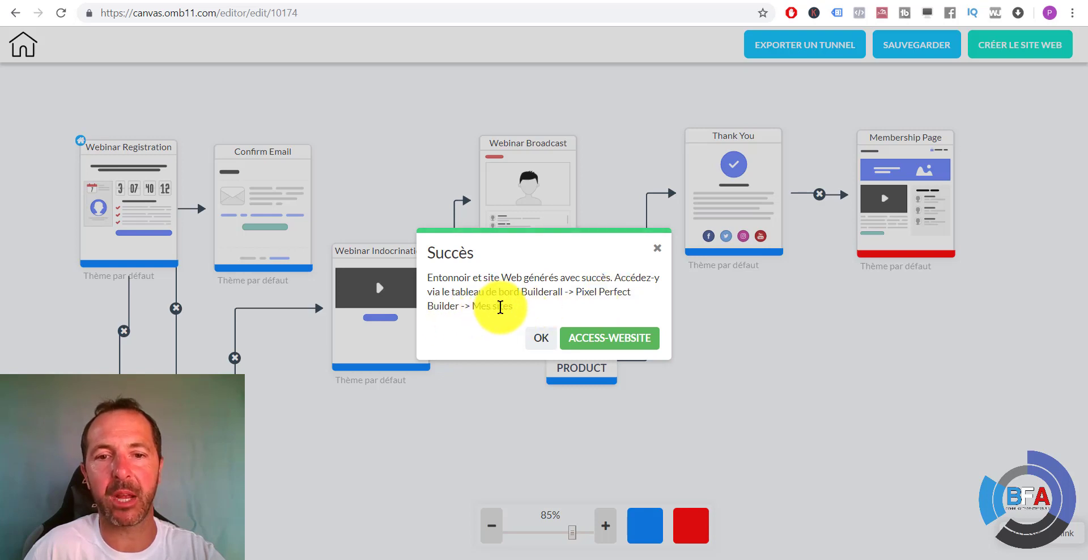
click(602, 339)
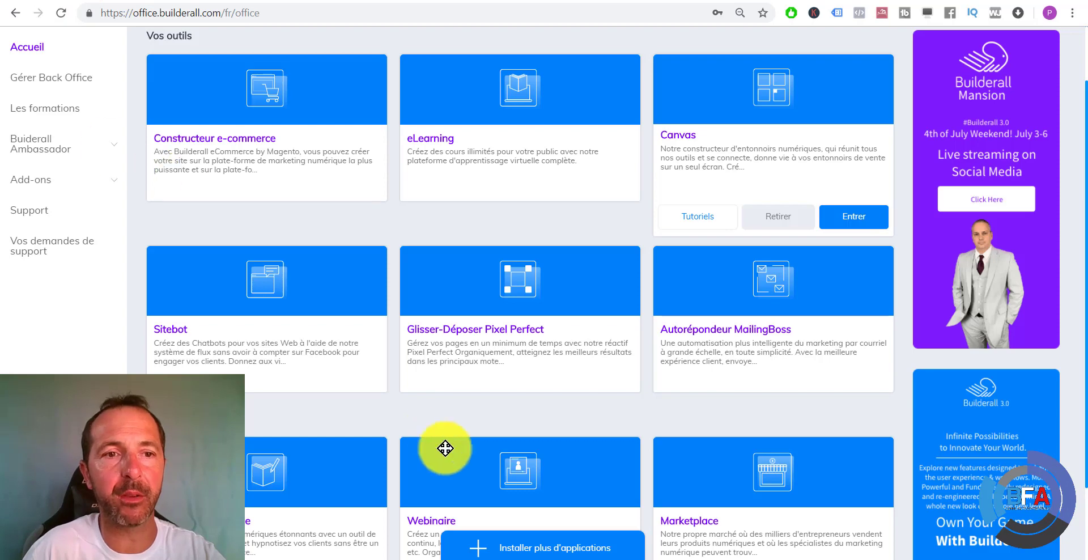
Enter the Glisser-Déposer Pixel Perfect builder from the dashboard tools to reach the list of websites
scroll(445, 449, down, 2)
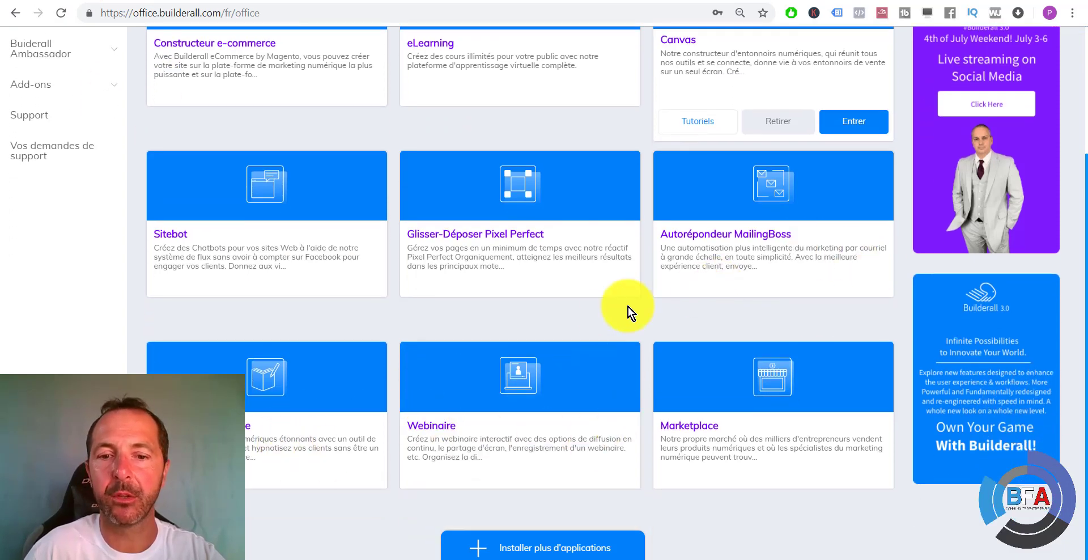
scroll(610, 400, up, 3)
scroll(696, 352, down, 1)
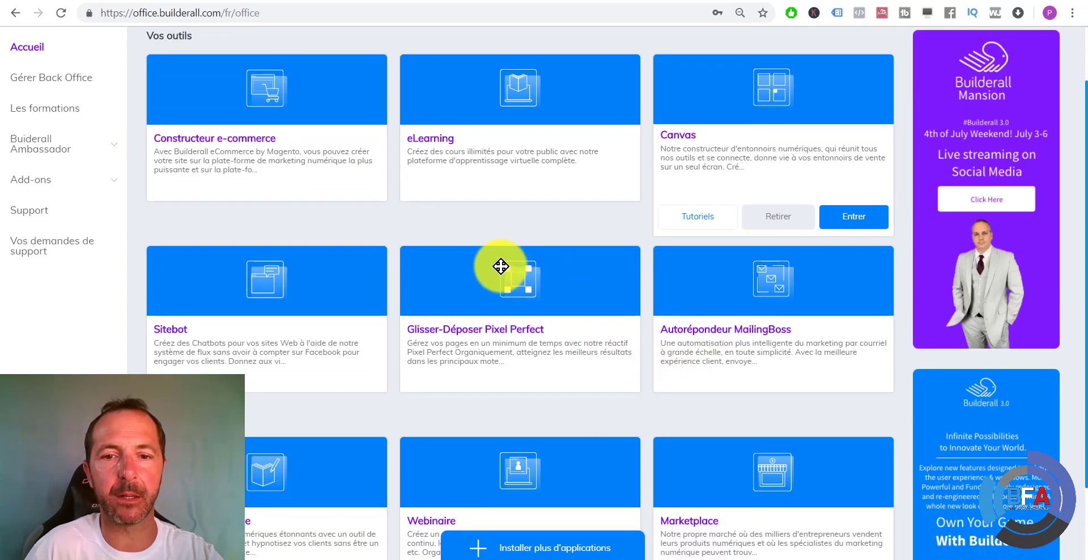
click(606, 409)
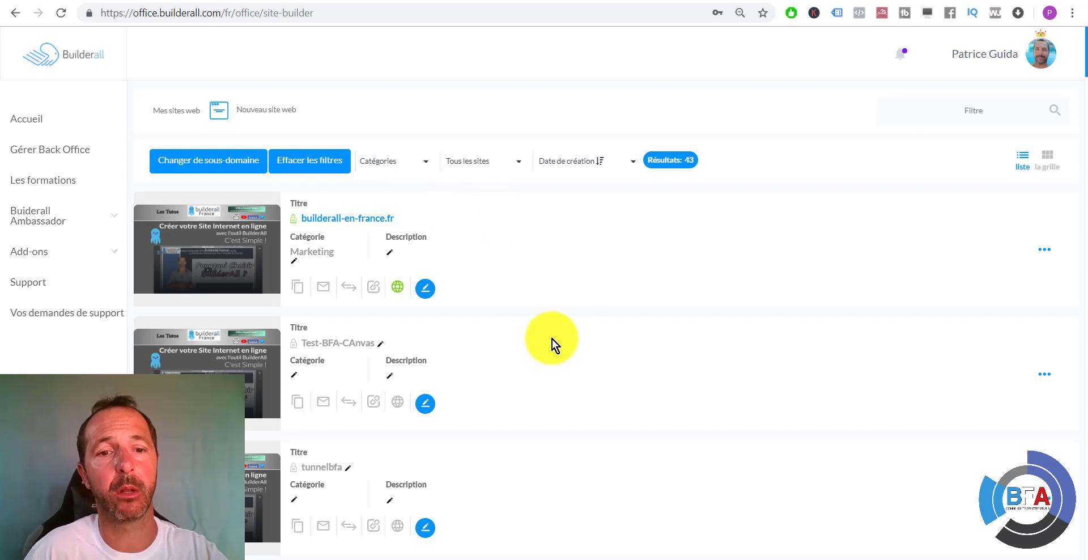
Open the Test-BFA-CAnvas site in the HTML editor and dismiss the offer to translate the page
drag(305, 343, 374, 344)
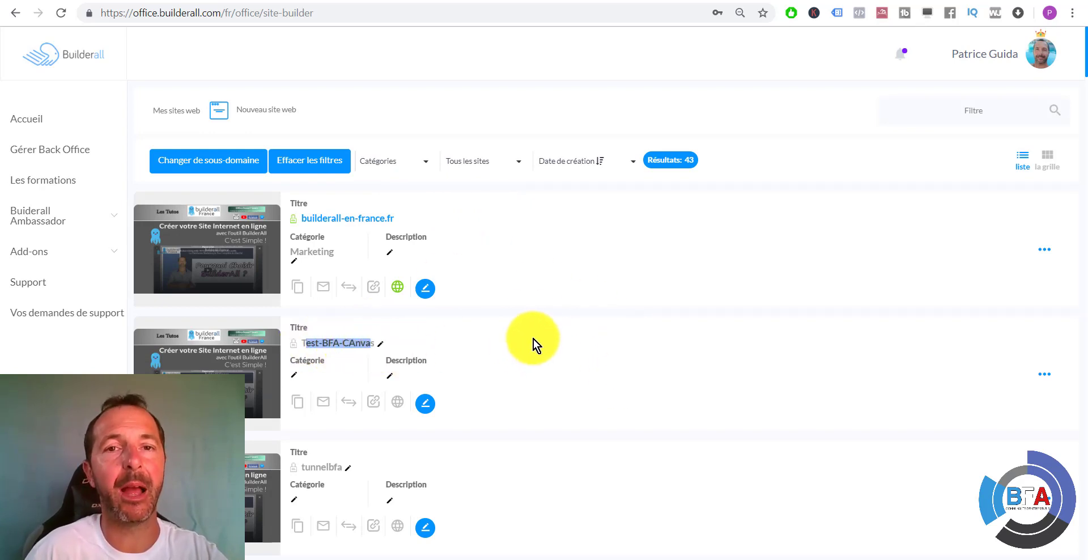
click(425, 403)
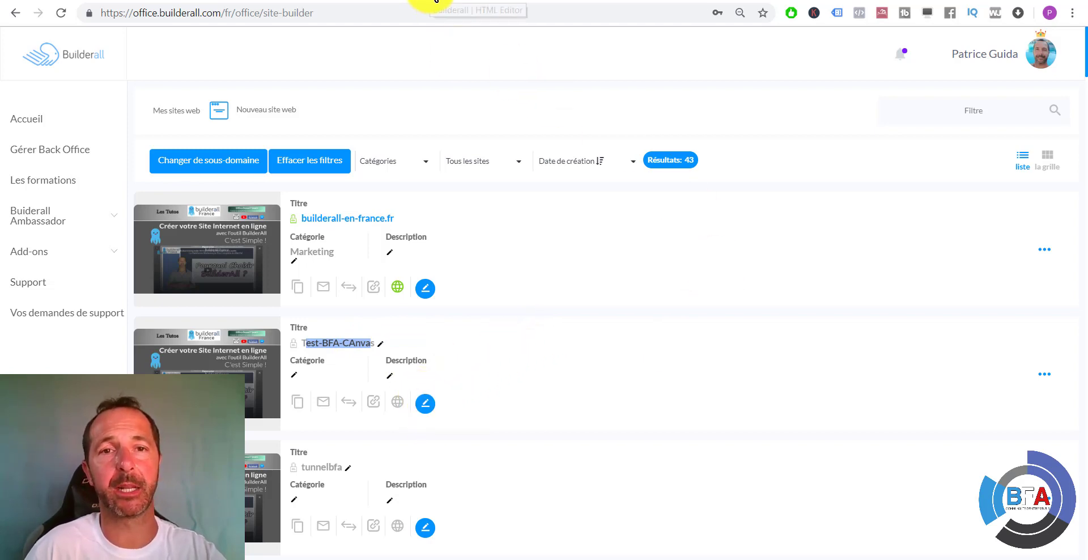
click(434, 2)
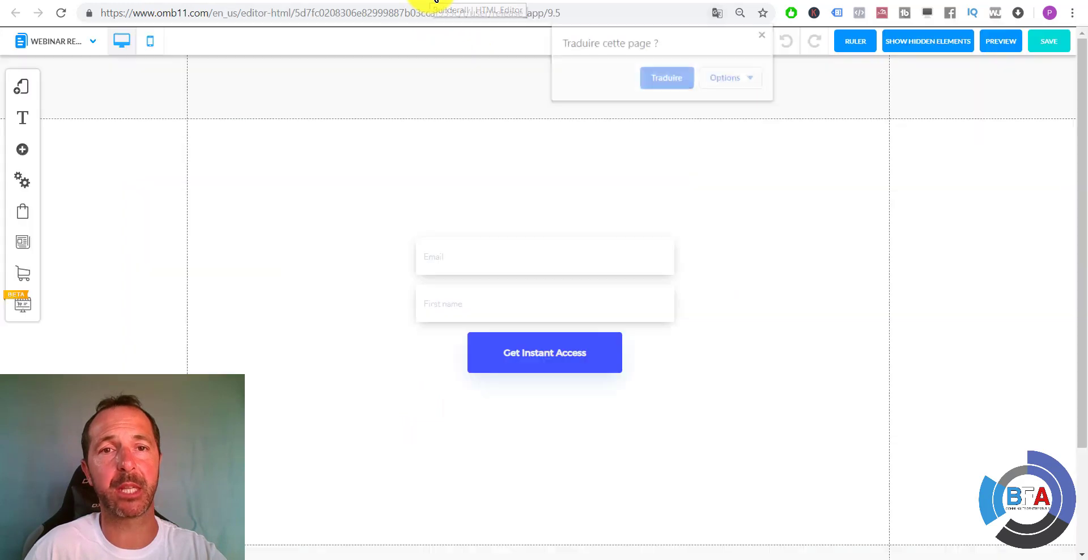
click(763, 32)
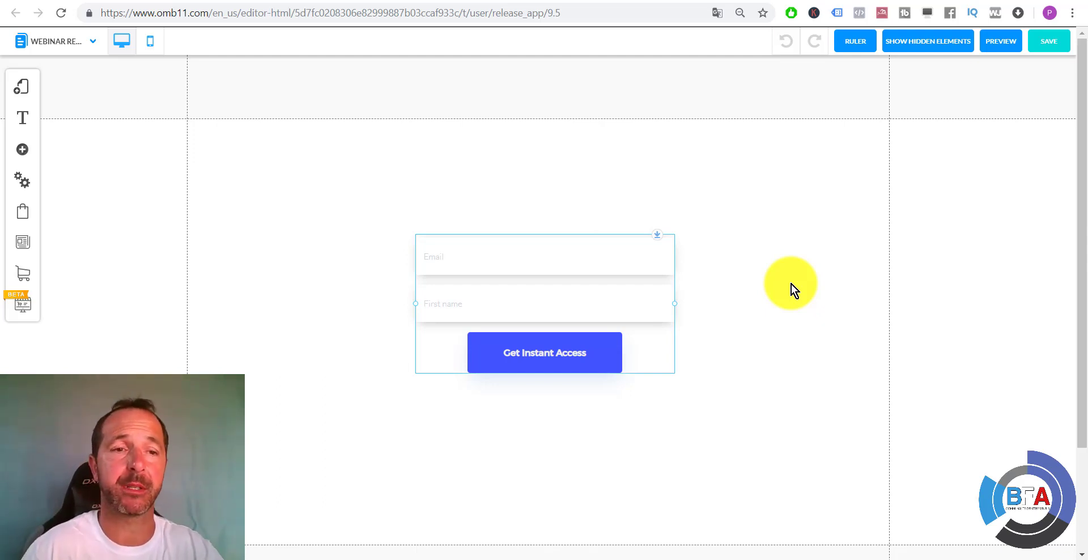
Review the pages contained in the site's Default Layout and Membership layout
click(21, 86)
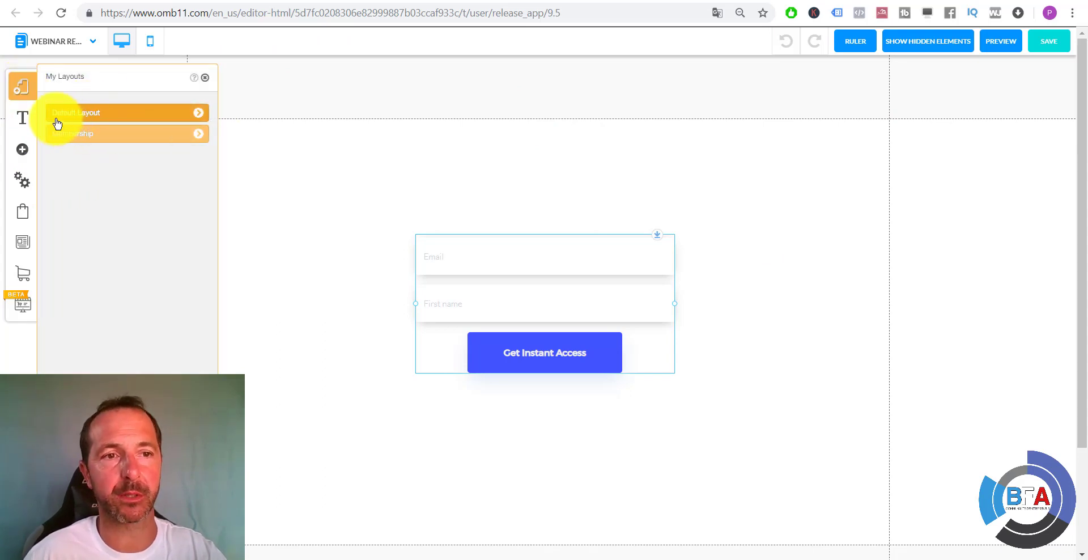
click(200, 113)
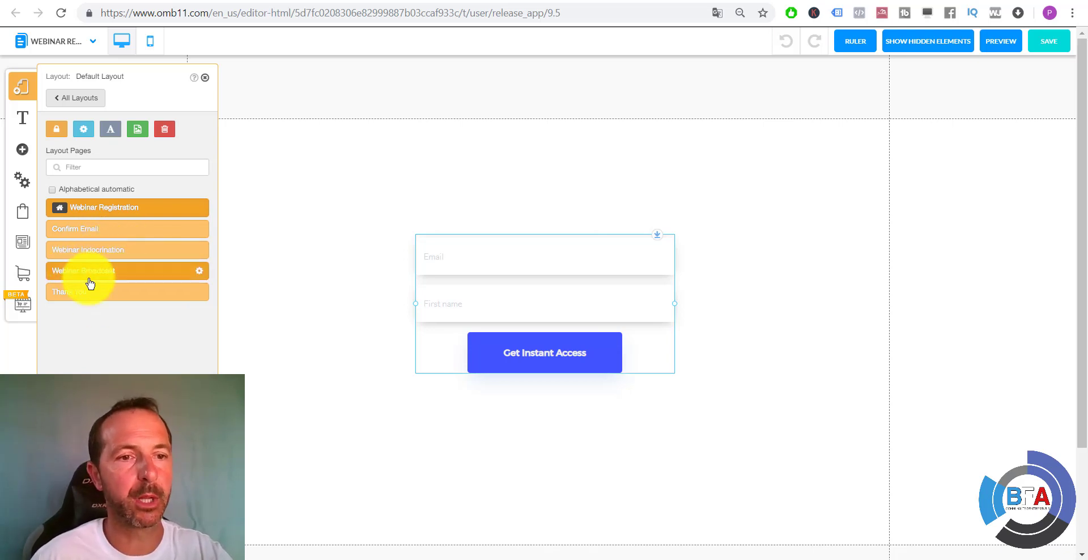
click(61, 108)
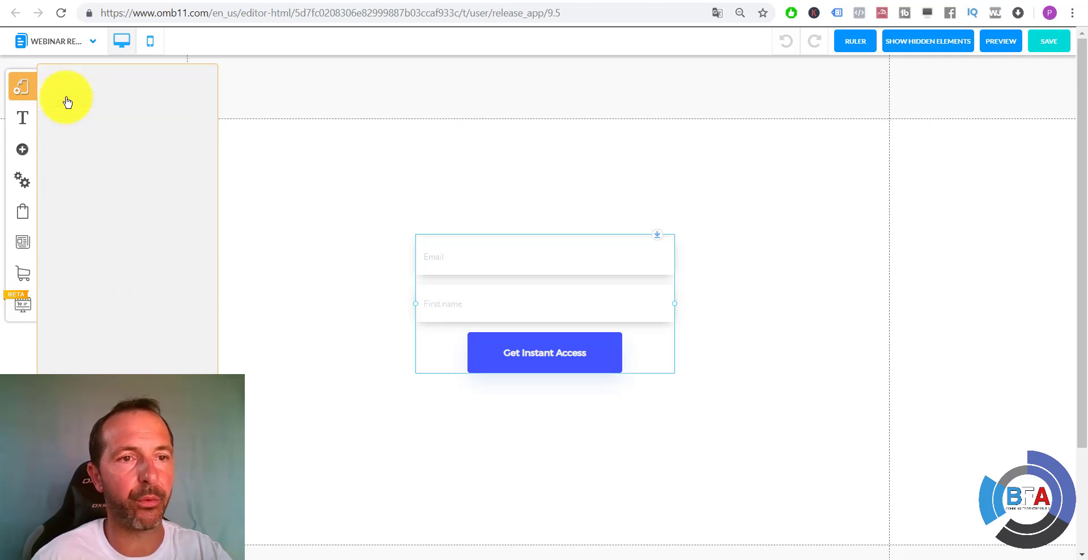
click(201, 135)
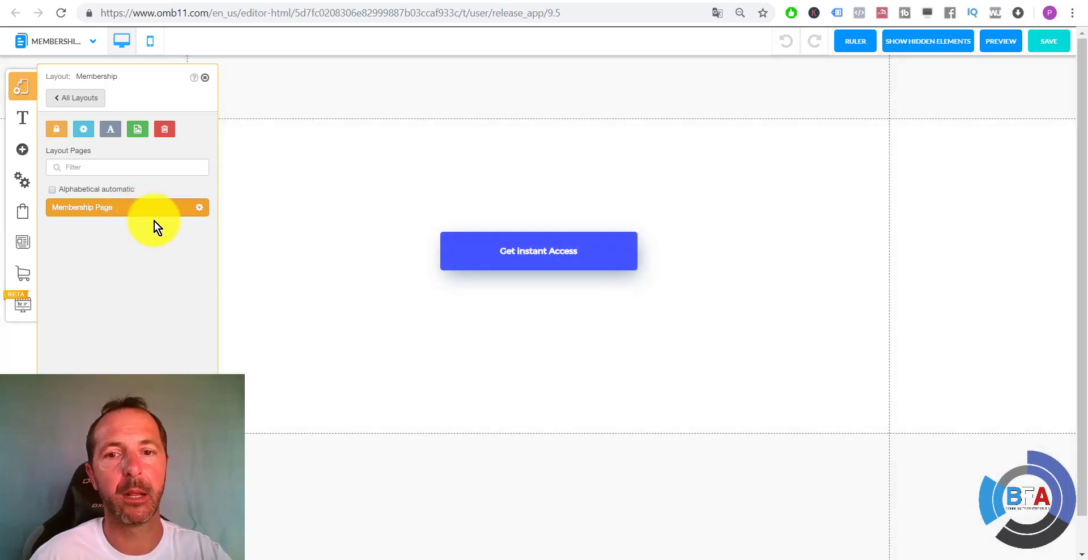
click(205, 78)
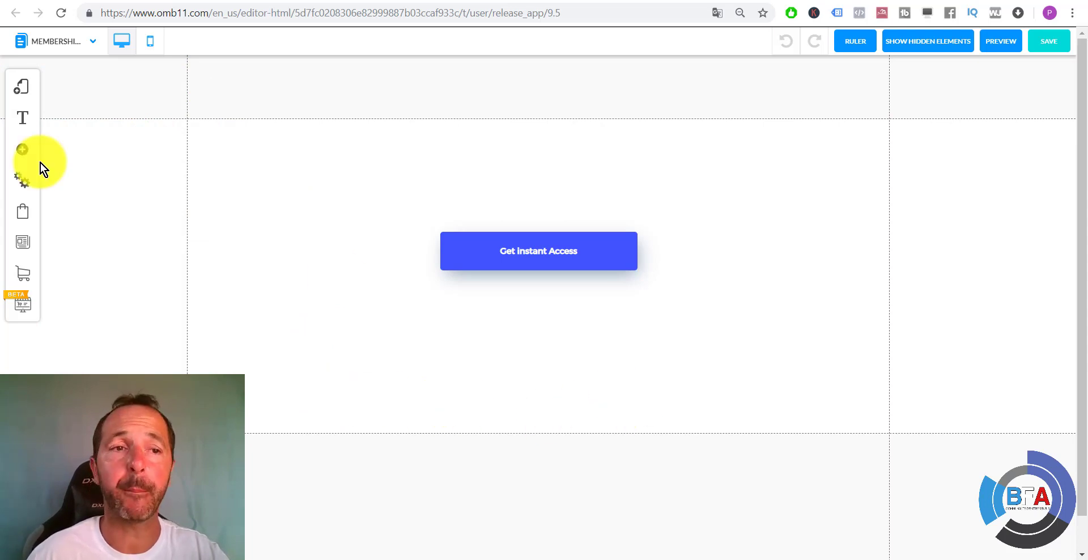
Set the app language to Français in the website settings and save the site changes
click(23, 180)
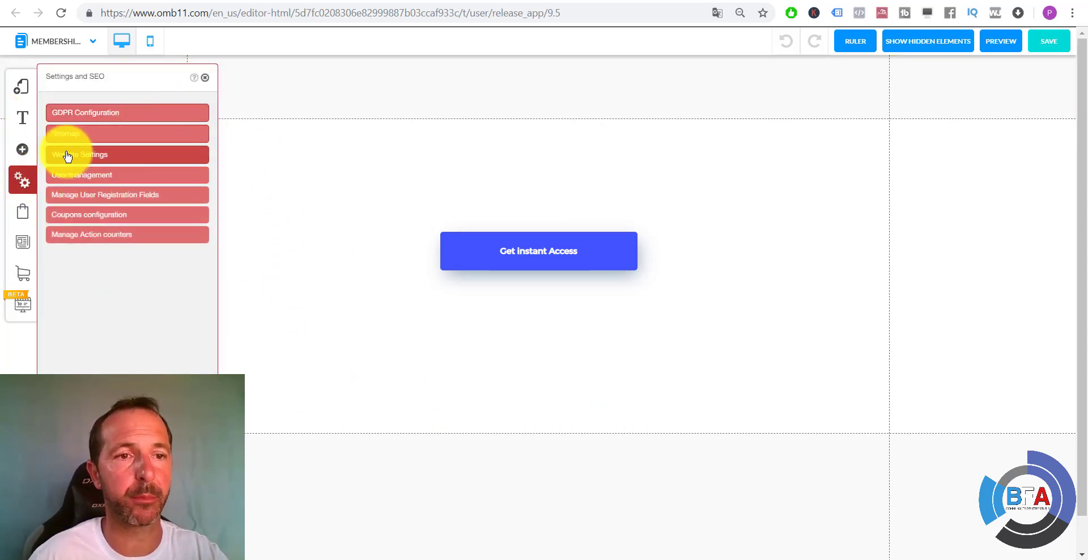
click(88, 155)
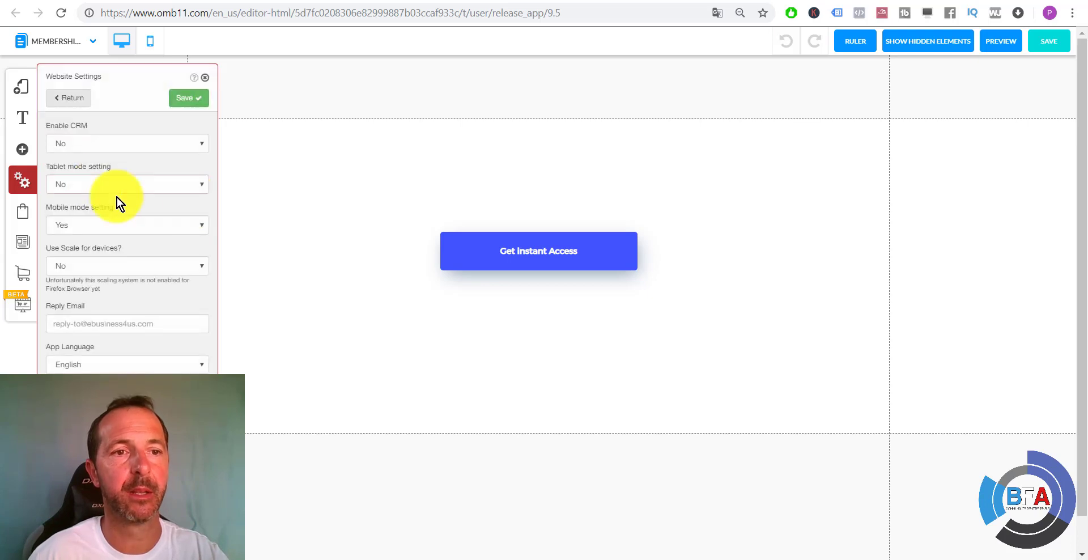
click(124, 364)
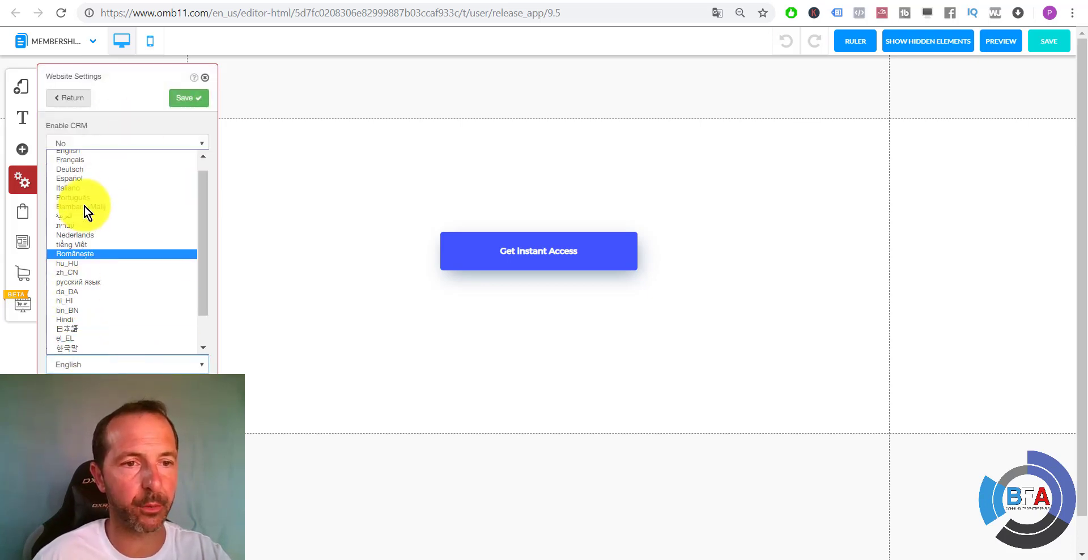
click(90, 161)
click(181, 98)
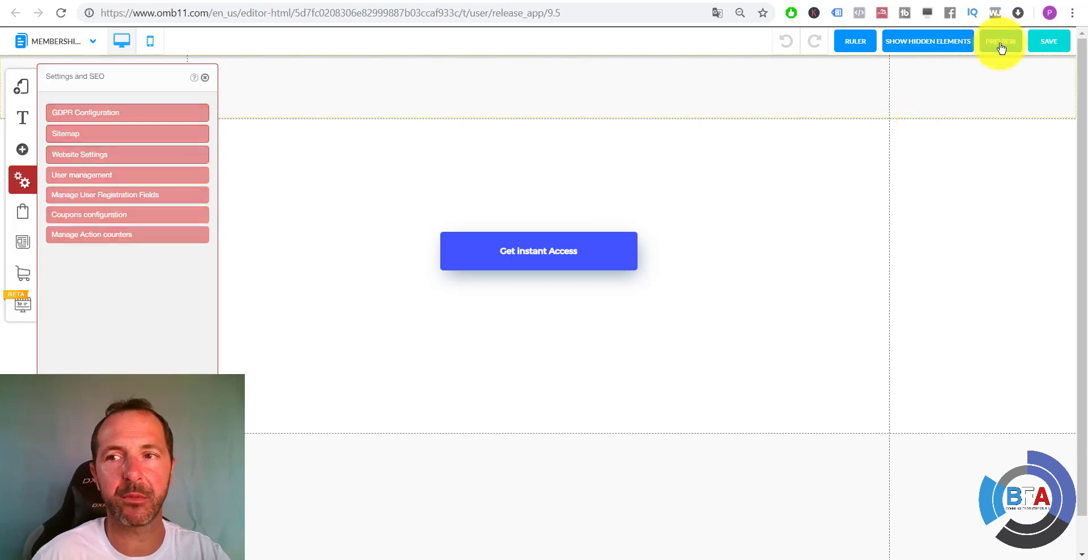
click(1048, 43)
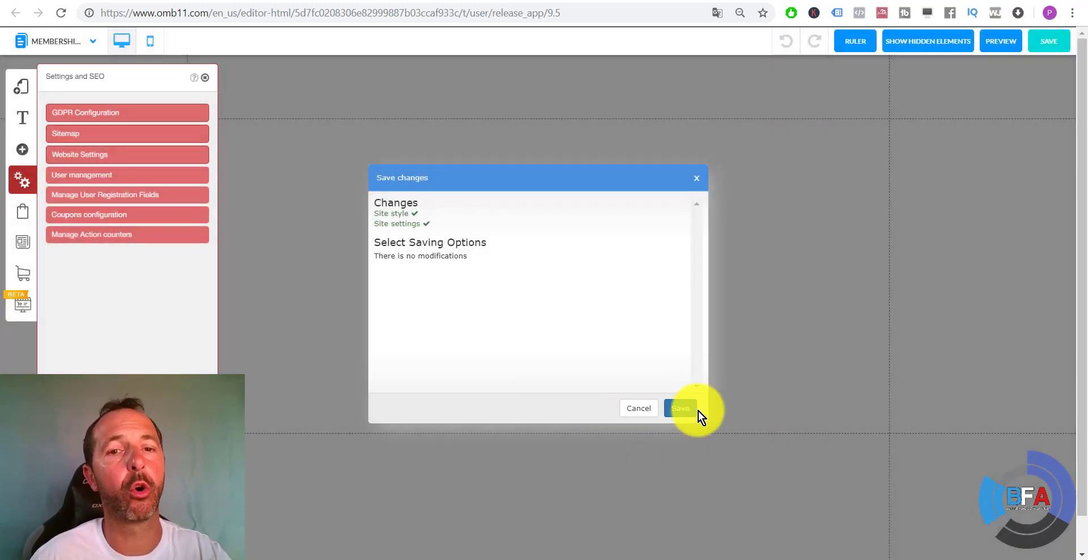
click(696, 410)
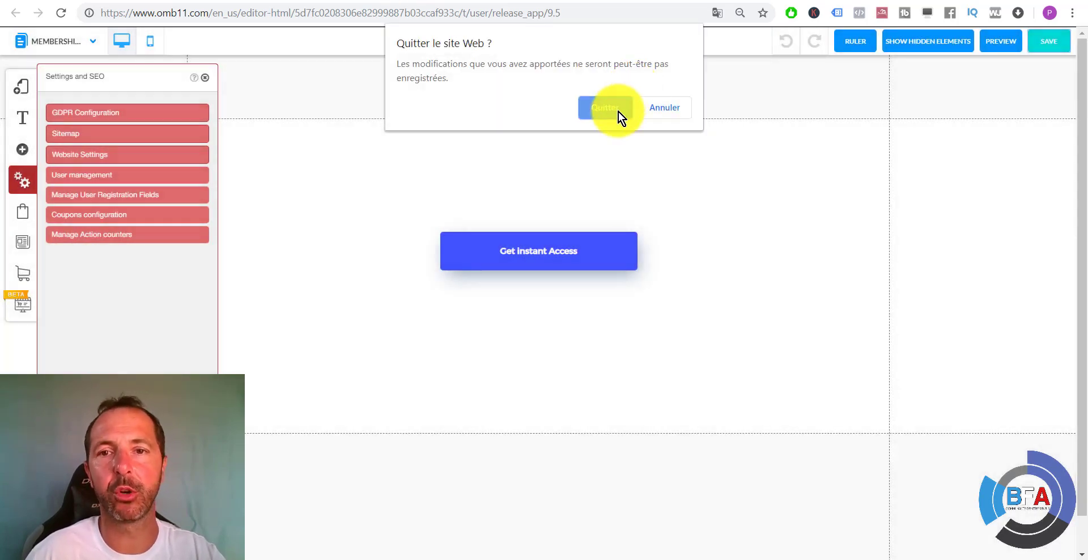
Leave the editor, reopen the Test-BFA-CAnvas site from the website list and select the registration form
click(605, 108)
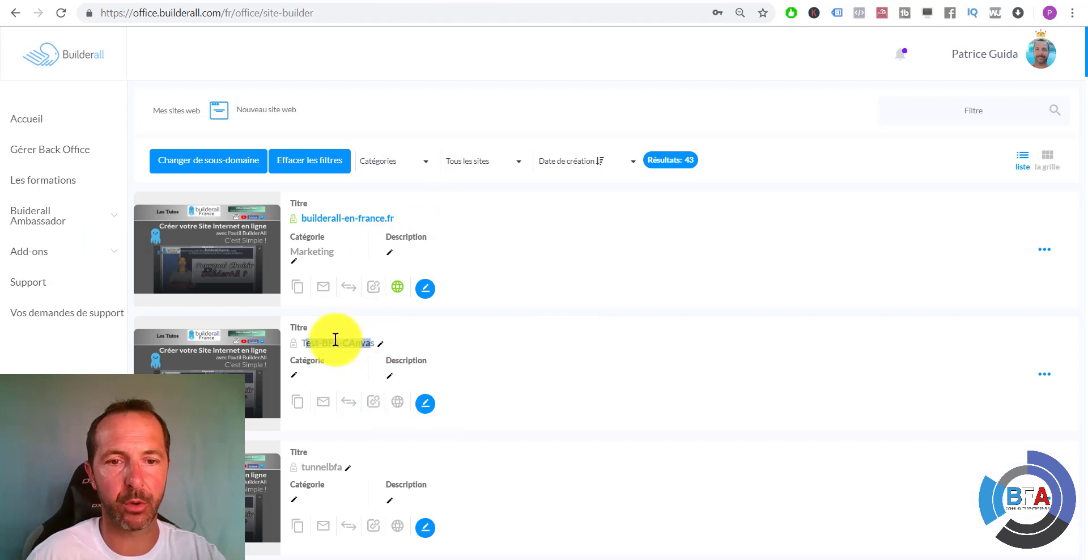
click(425, 403)
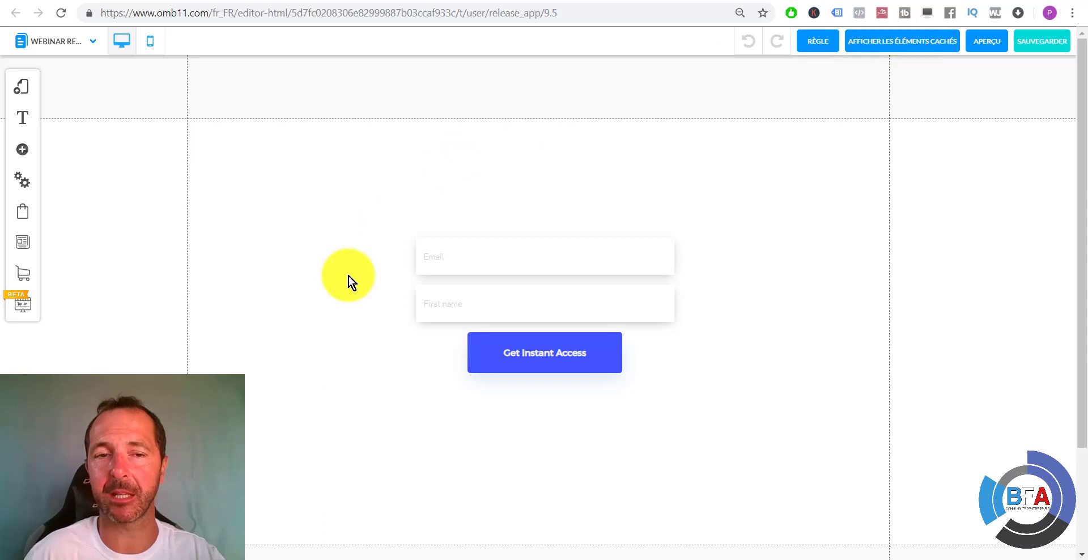
click(548, 295)
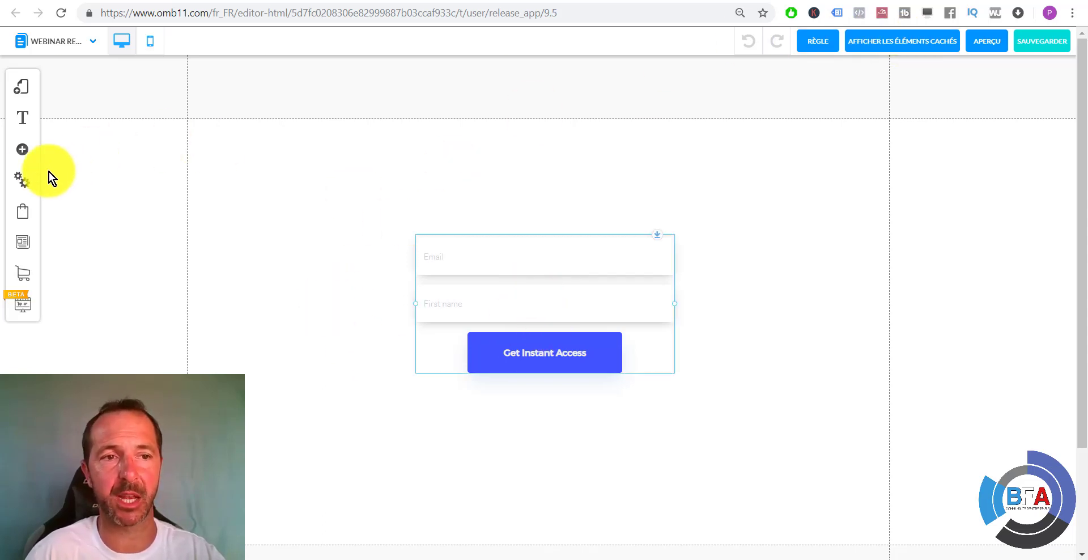
Add an extra large H1 title text to the Webinar Registration page and open it for text editing
click(17, 149)
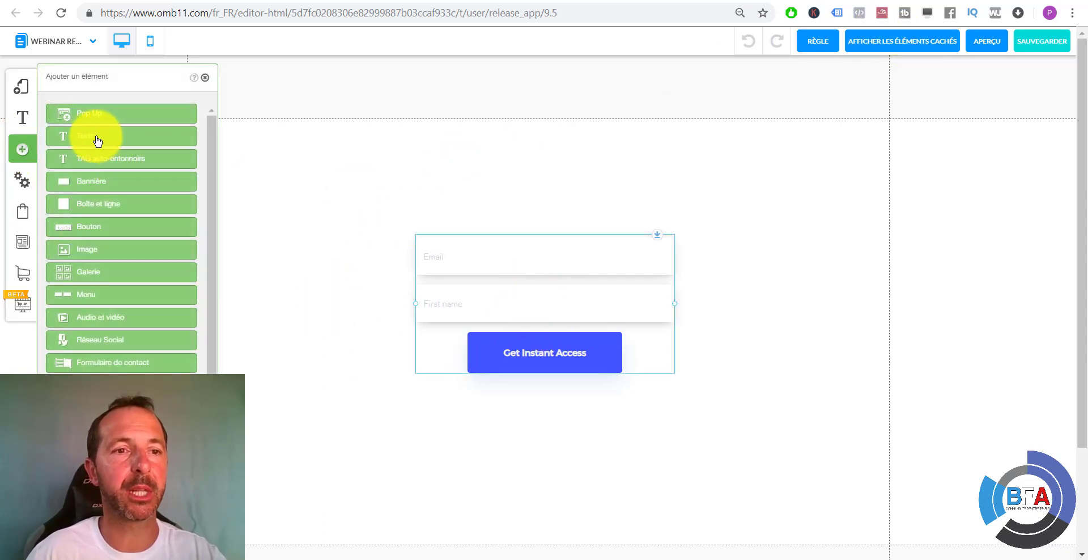
click(131, 156)
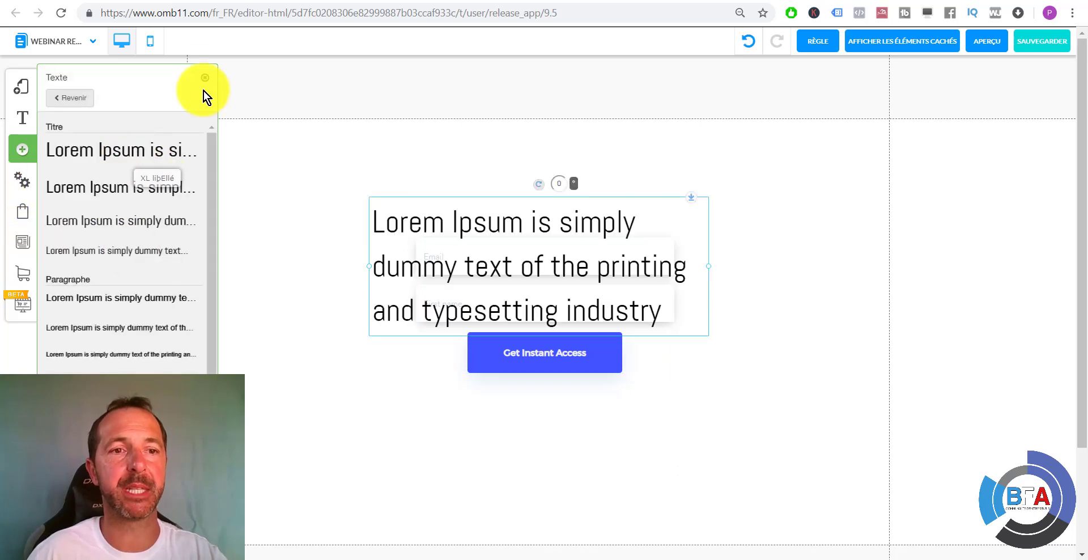
click(491, 243)
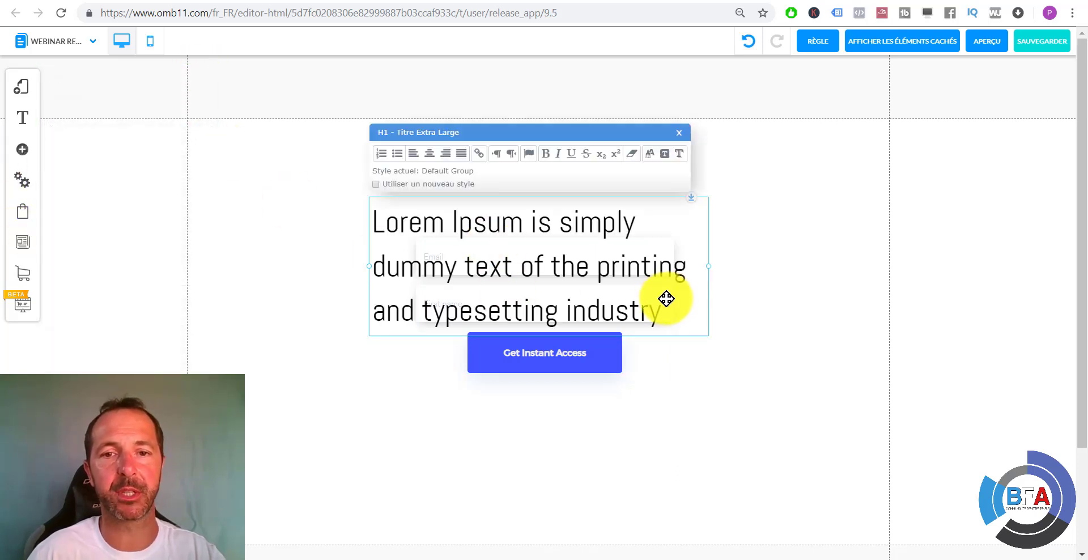
Replace the H1 title's placeholder text with "Bienvenue sur notre Webinaire"
triple_click(648, 295)
text(B)
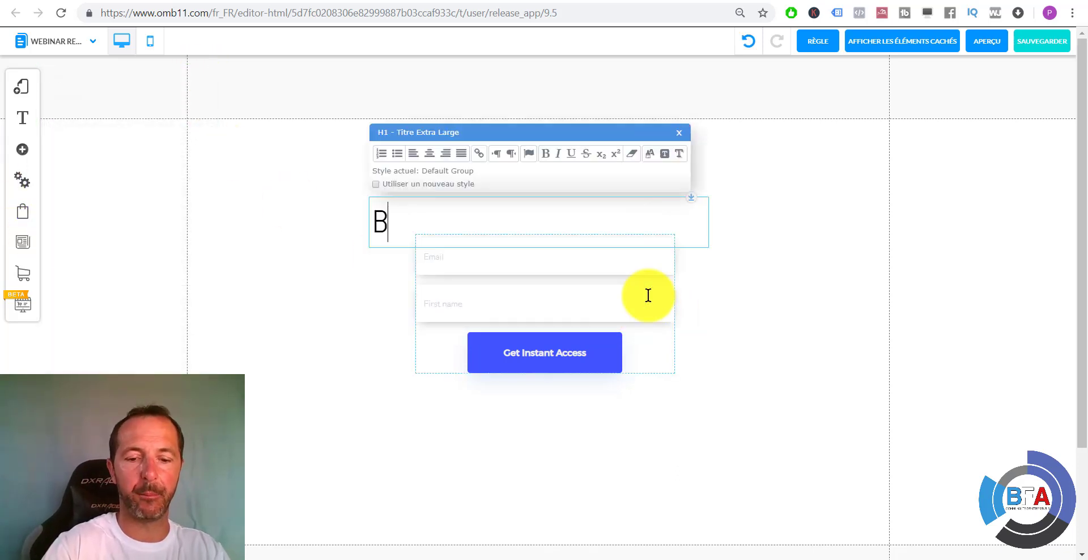
text(ienvenue sur )
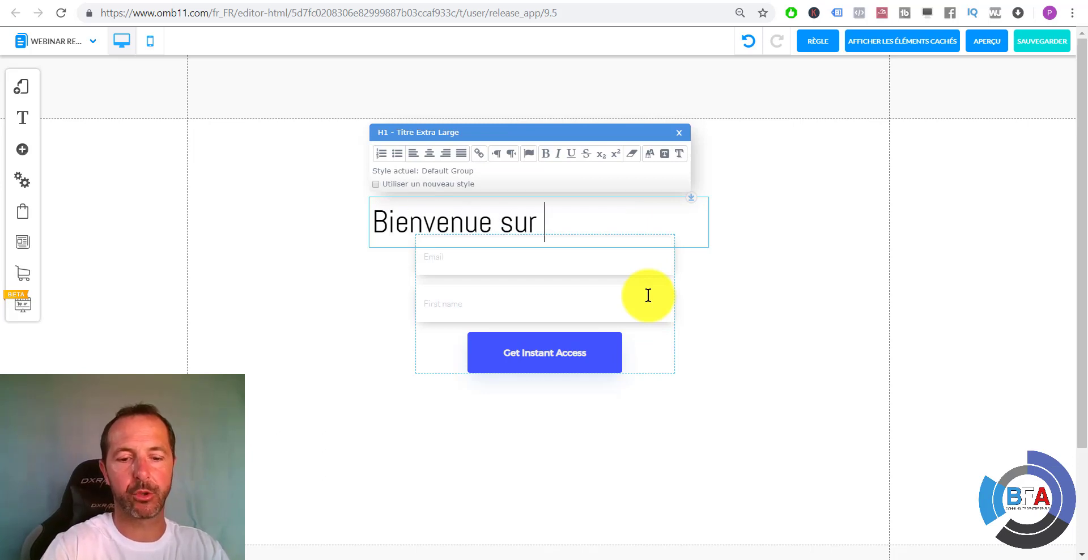
text(notre)
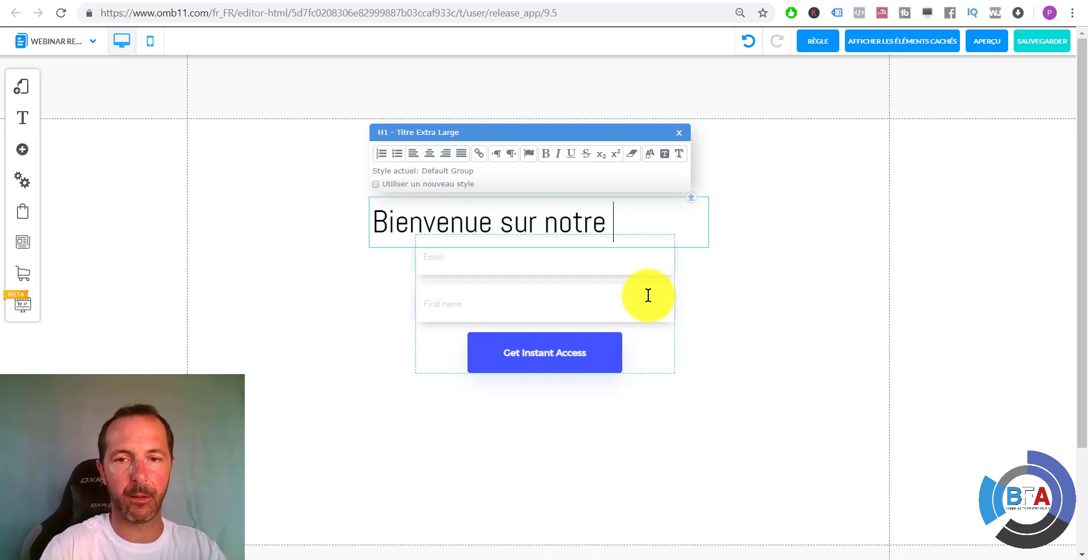
text( Webinaire)
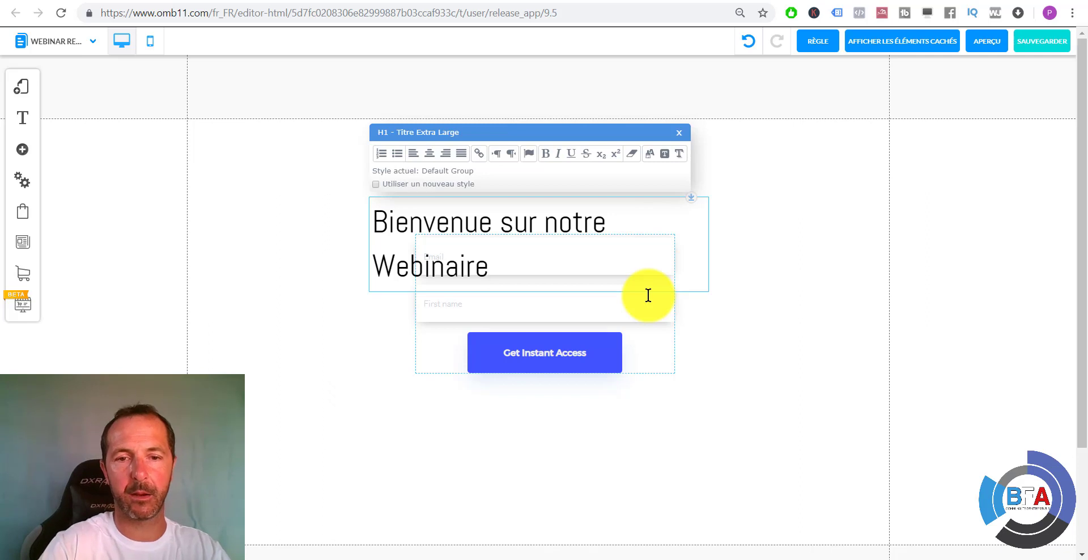
key(Return)
text(www.bui)
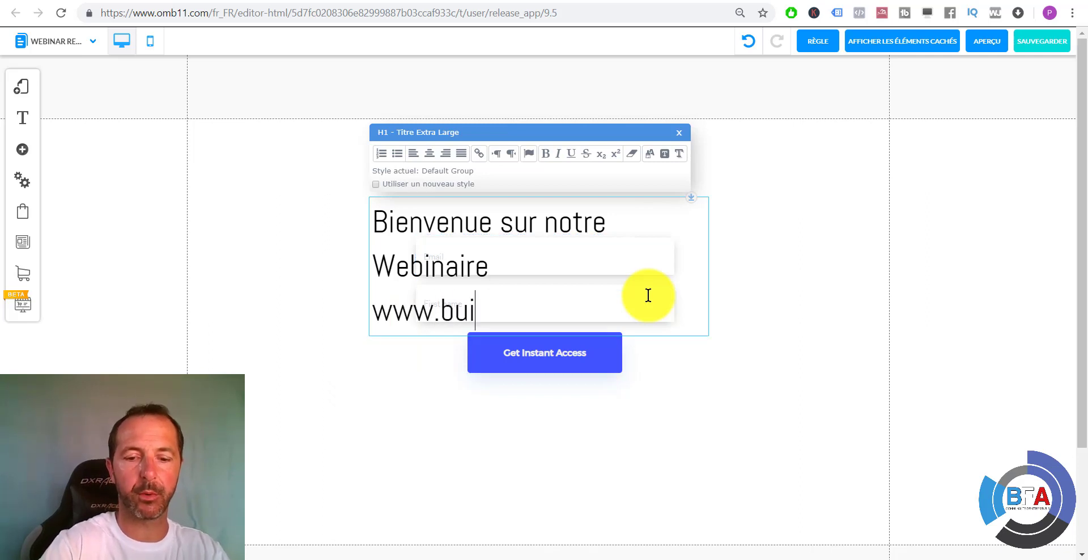
text(lderall-france)
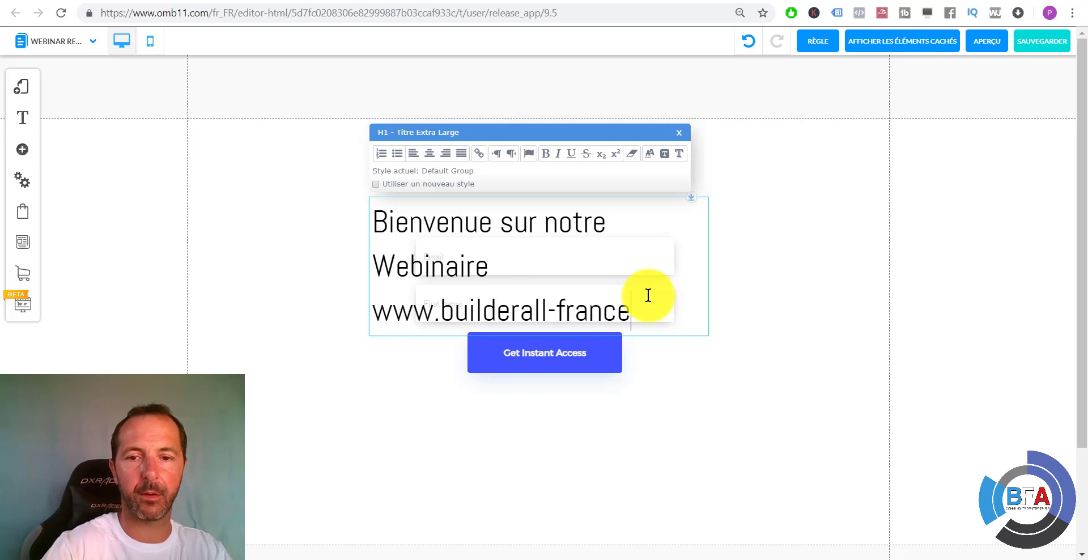
text(-acaedm)
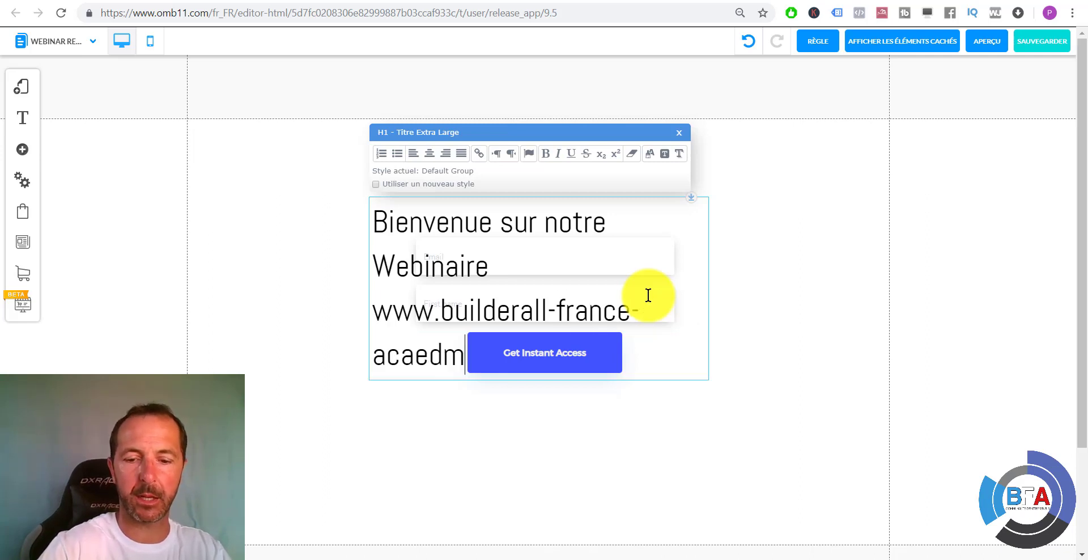
key(BackSpace)
key(BackSpace)
key(BackSpace)
text(demi)
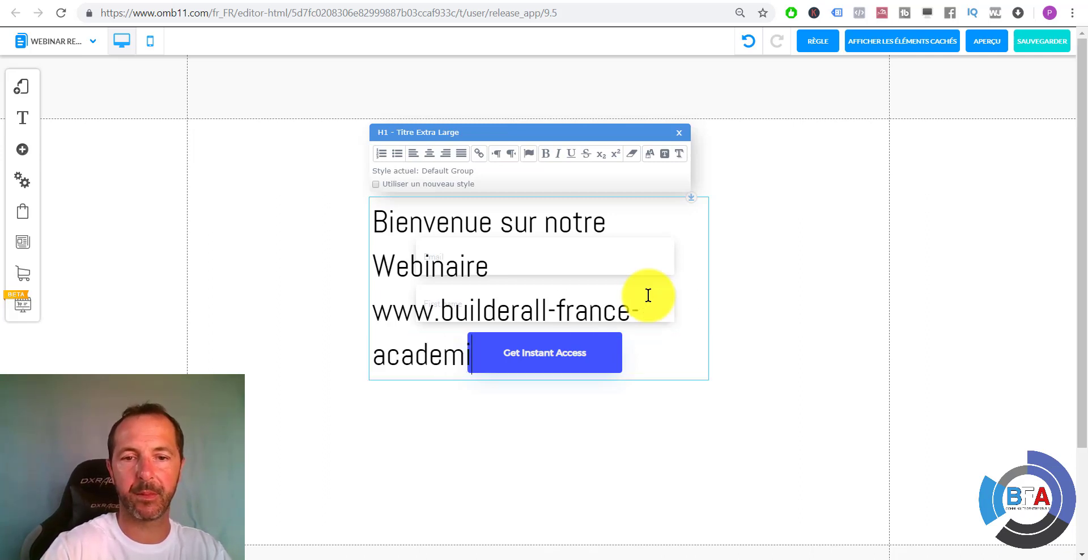
text(e.com)
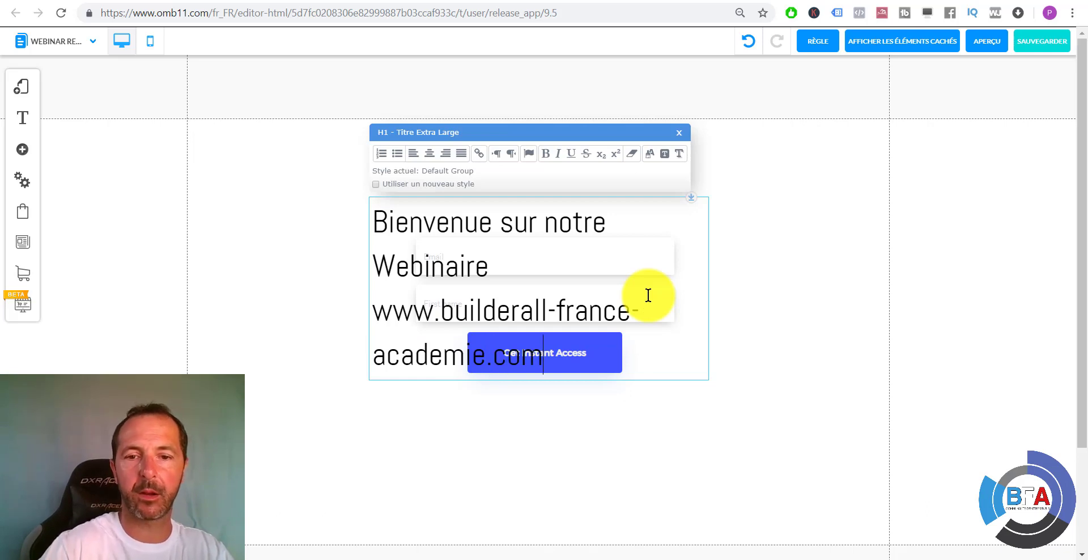
Centre-align the title text, widen its box to about 1014 px and place it centred on the page above the registration form
key(ctrl+a)
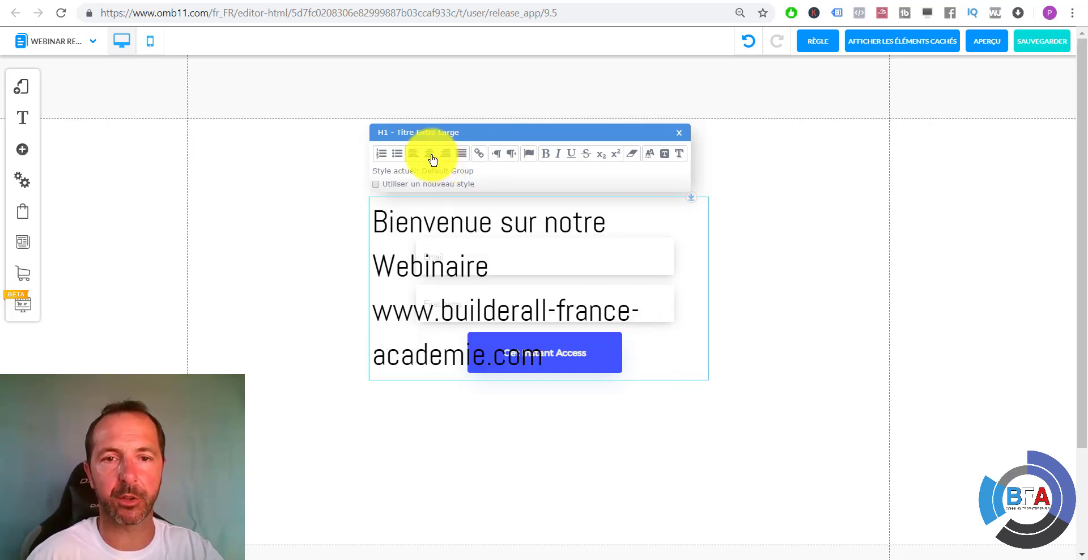
click(430, 154)
click(783, 250)
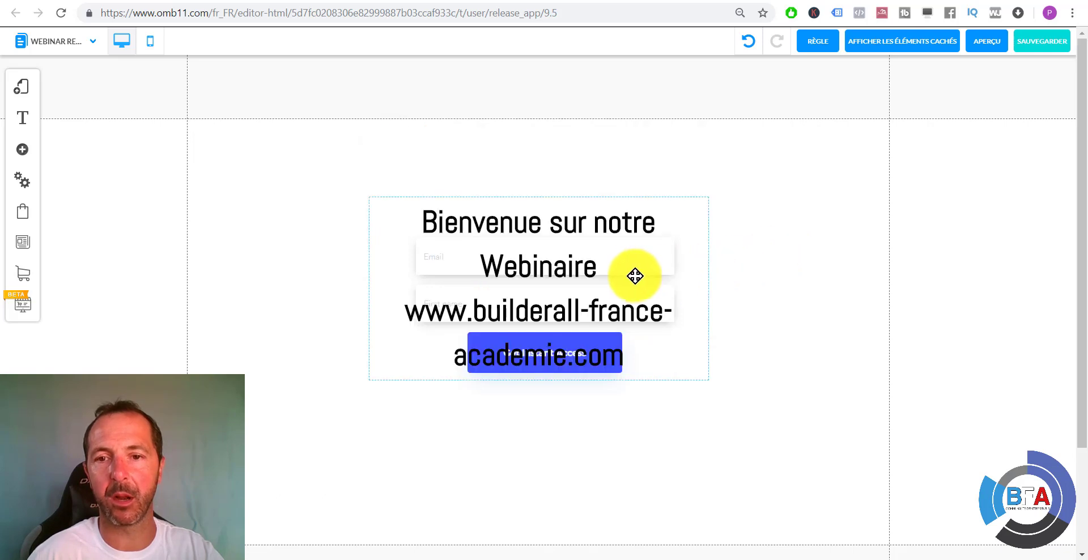
drag(709, 289, 918, 265)
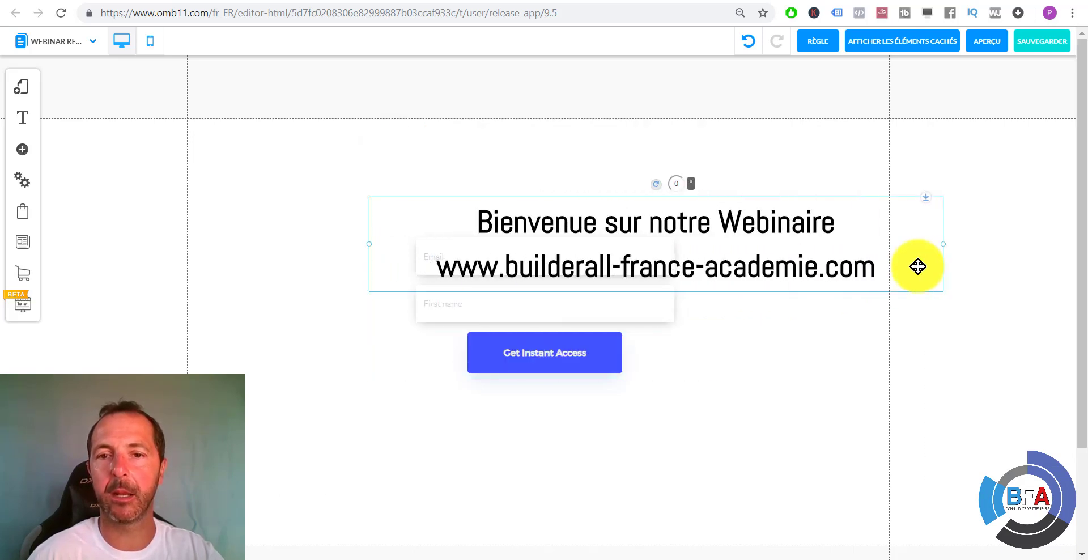
drag(714, 235, 602, 161)
right_click(479, 191)
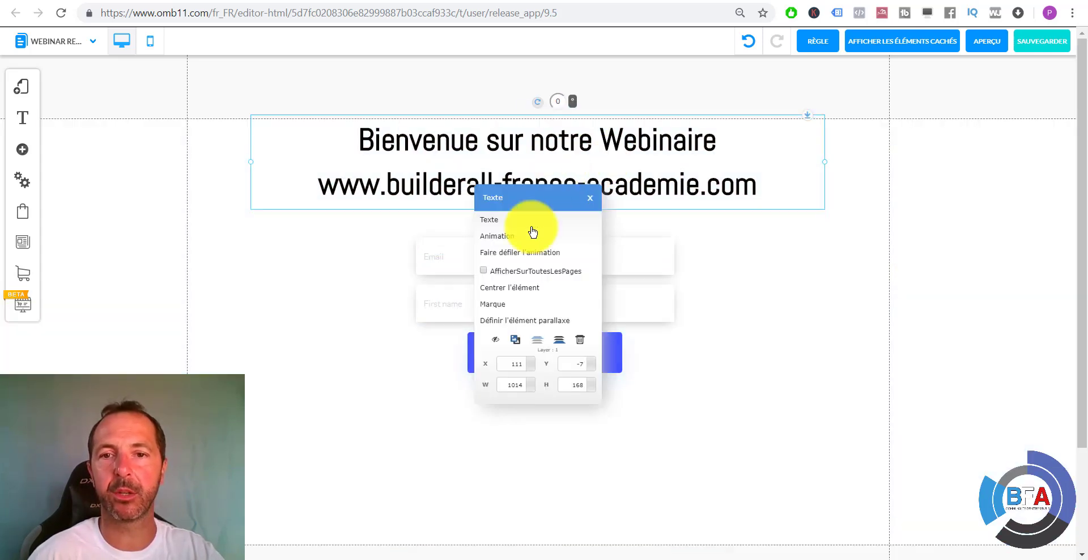
click(537, 289)
Duplicate the title below the registration form and replace the copy's text with "Inscrivez-vous avec le lien ci-dessous"
drag(566, 159, 574, 462)
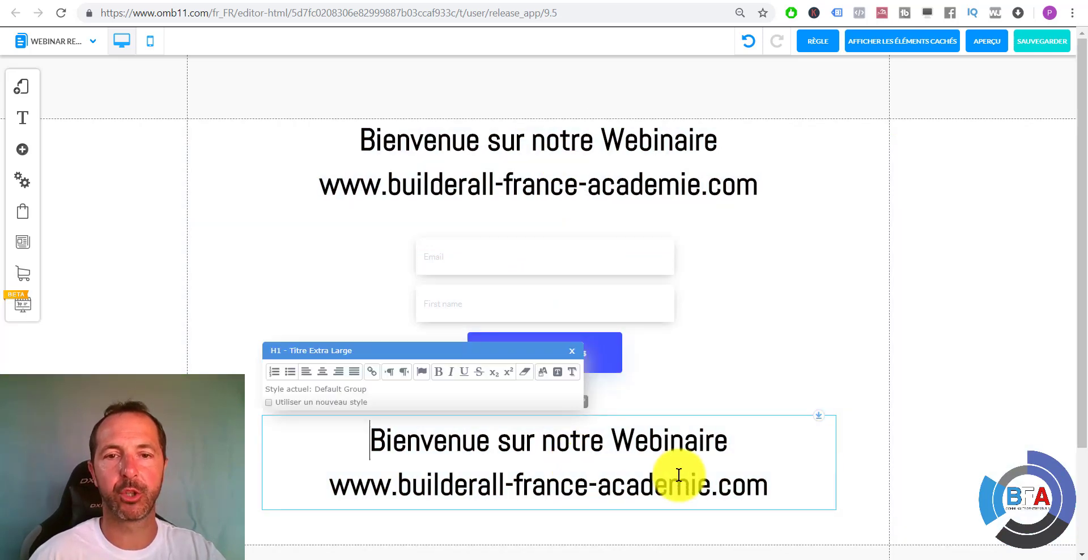
click(420, 441)
drag(366, 437, 808, 487)
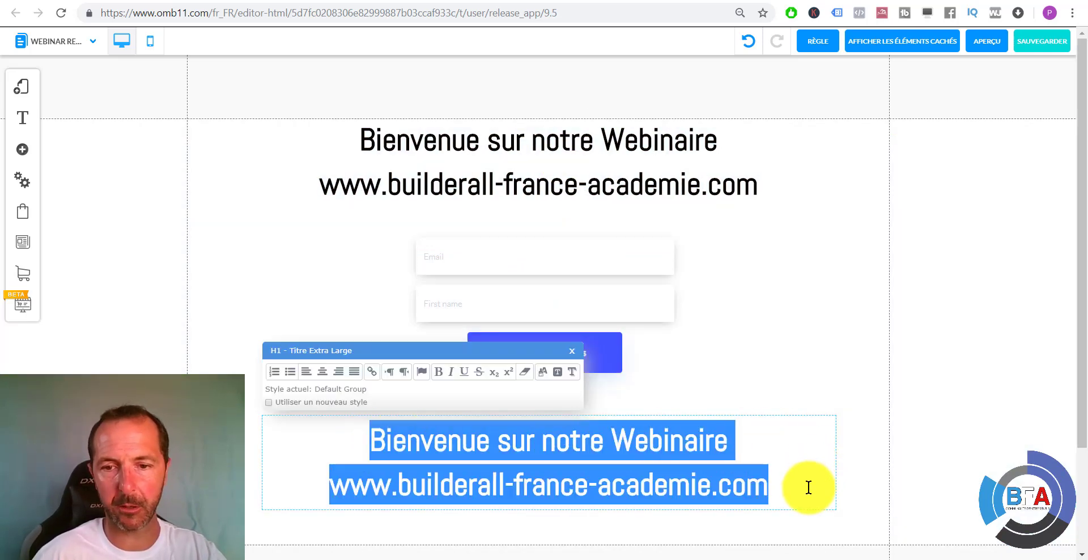
text(Inscrivez)
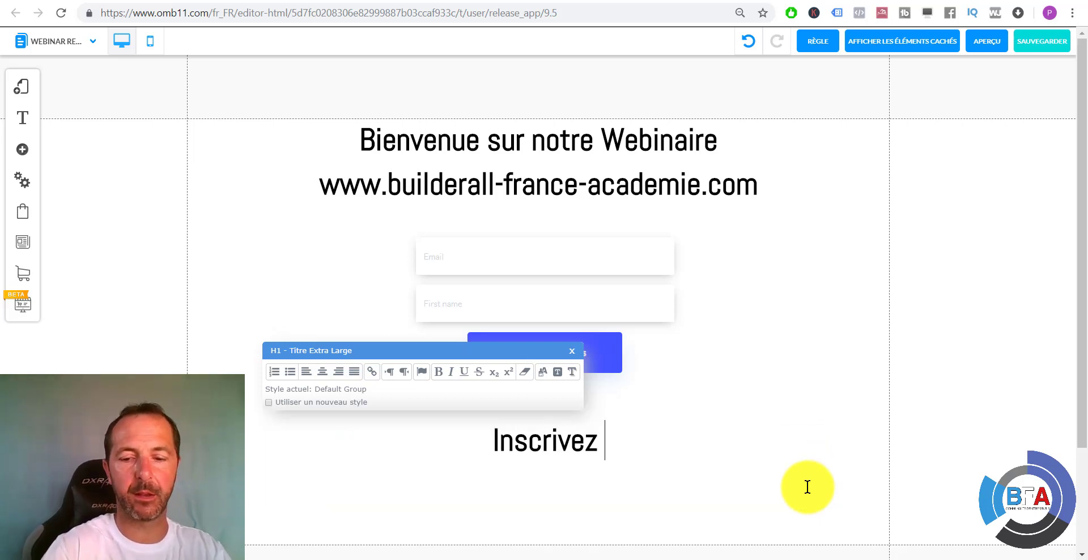
key(BackSpace)
text(-v)
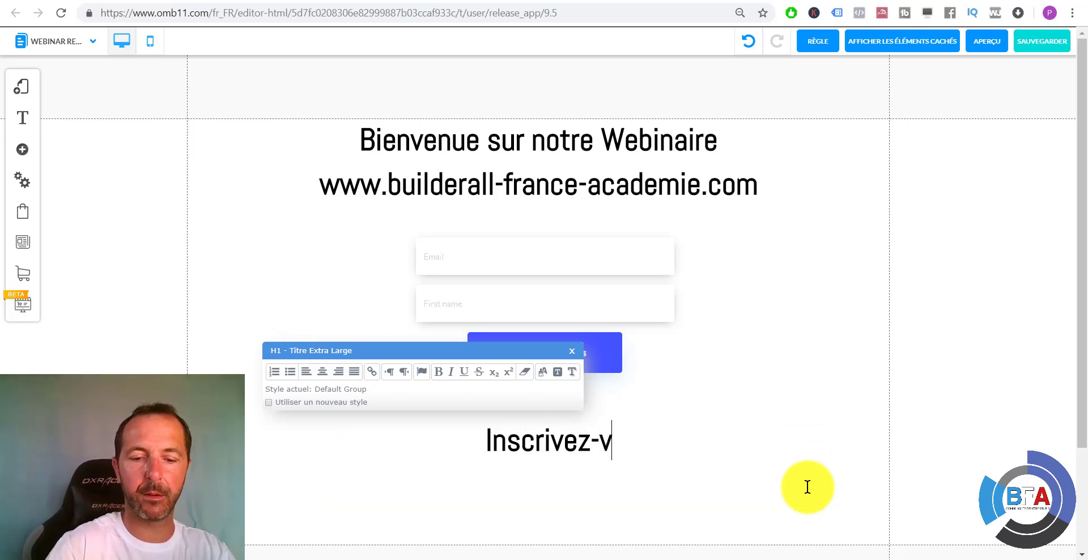
text(ous avec le )
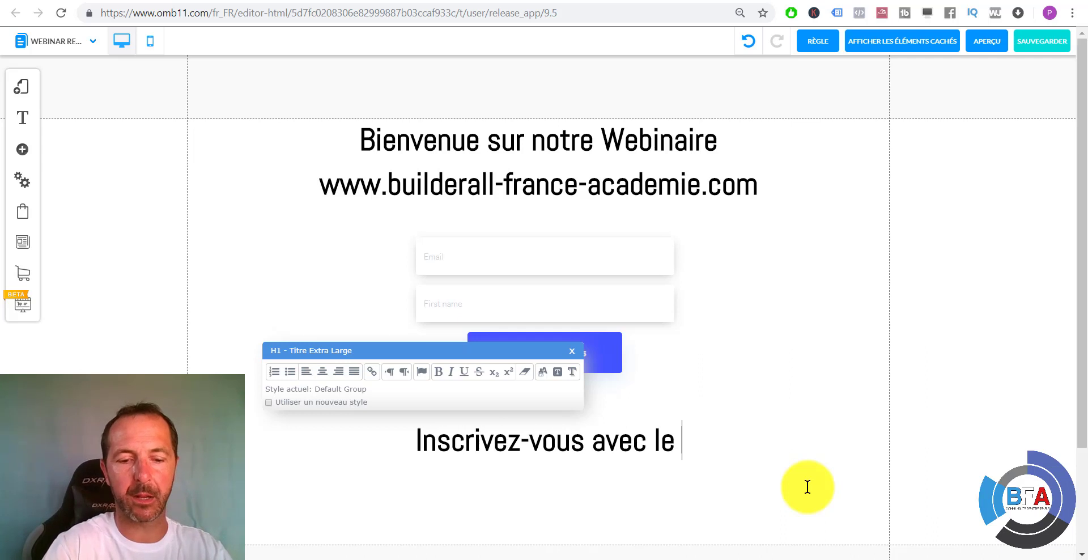
text(lien ci-dessous)
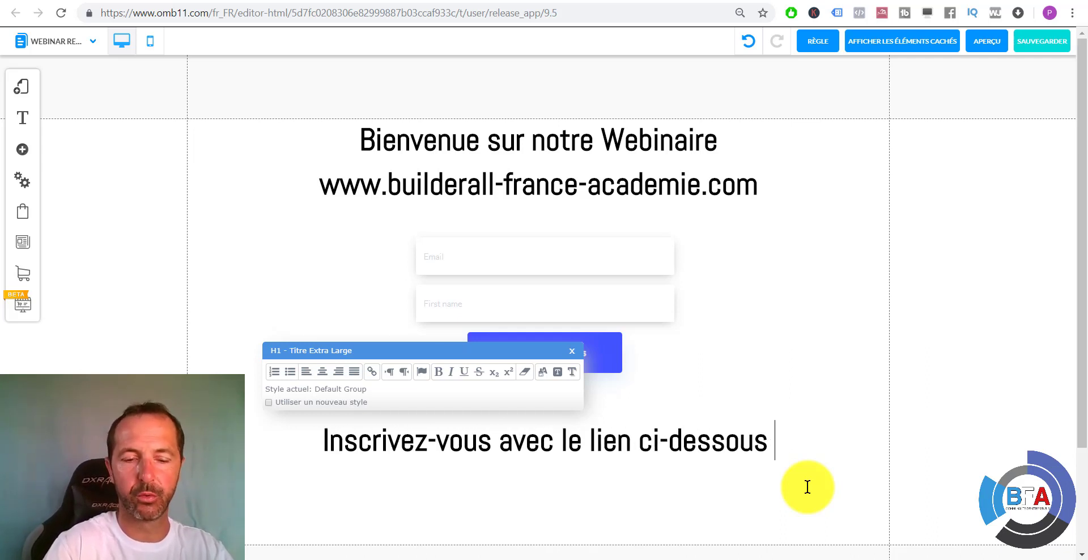
Add "Pour avoir accès aux formations complètes en Francais" as a new line in the text below the form
key(Return)
key(BackSpace)
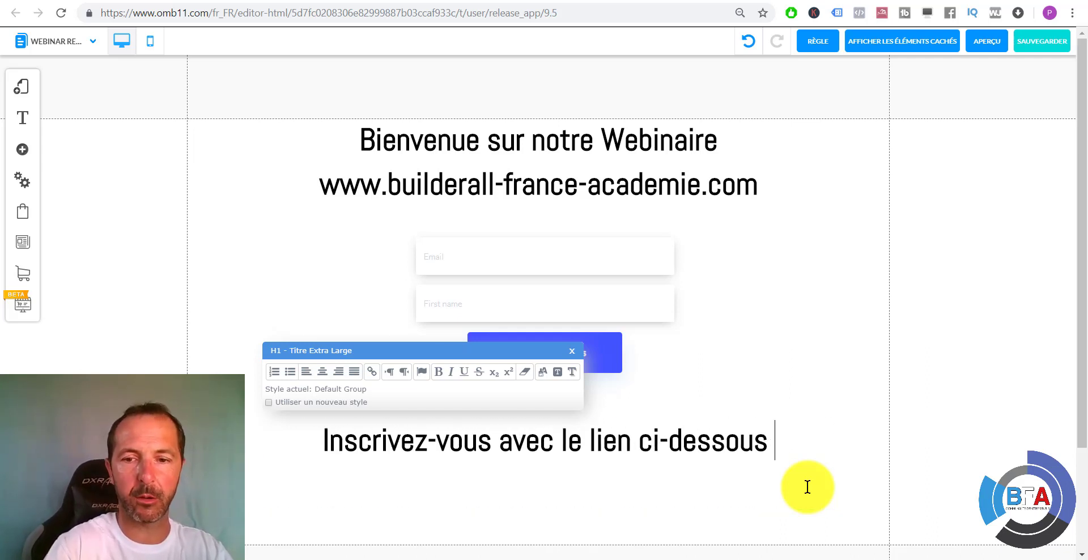
text(Po)
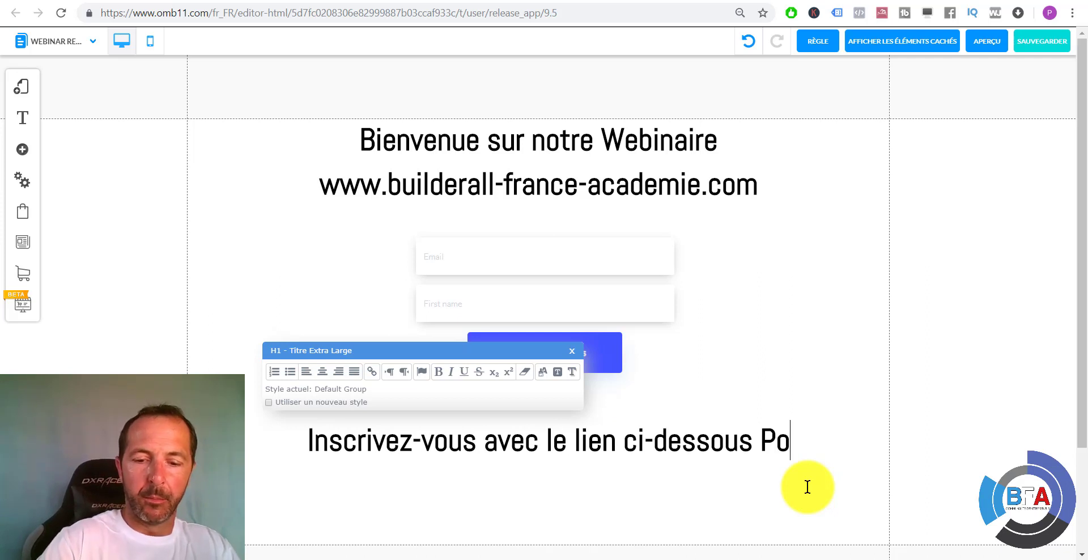
text(ur avoir accès )
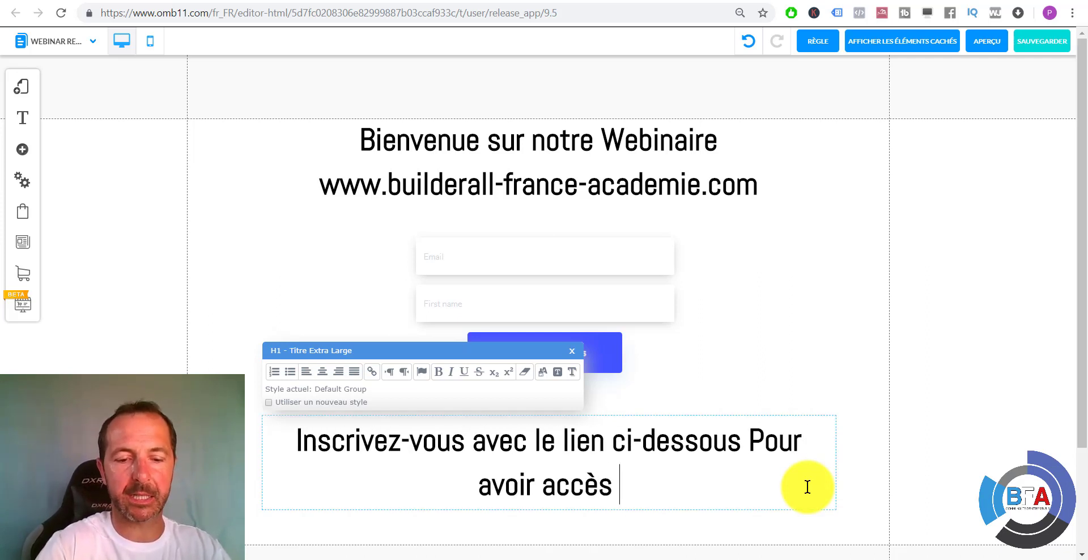
text(aux formations )
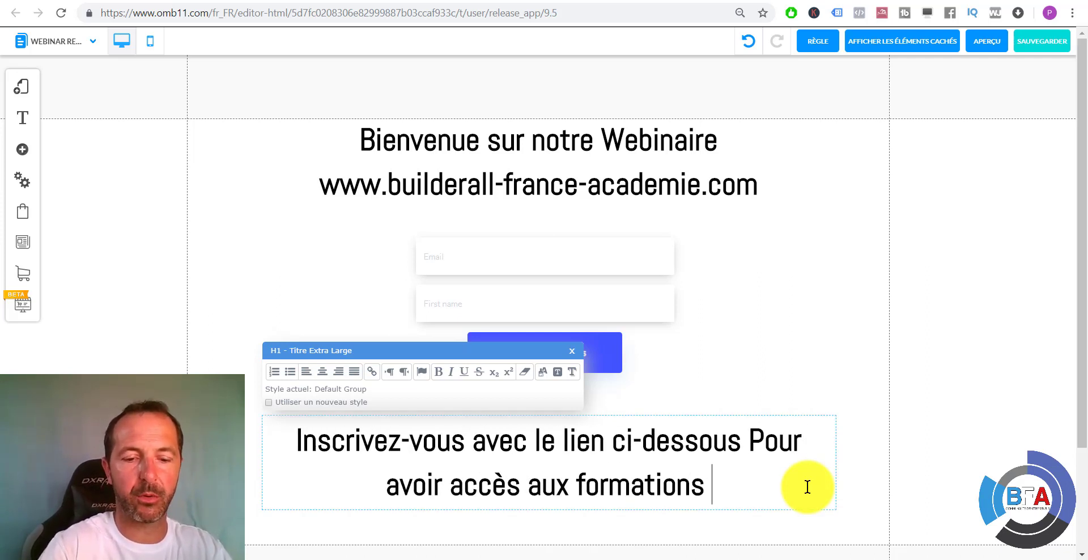
text(complètes en Francais)
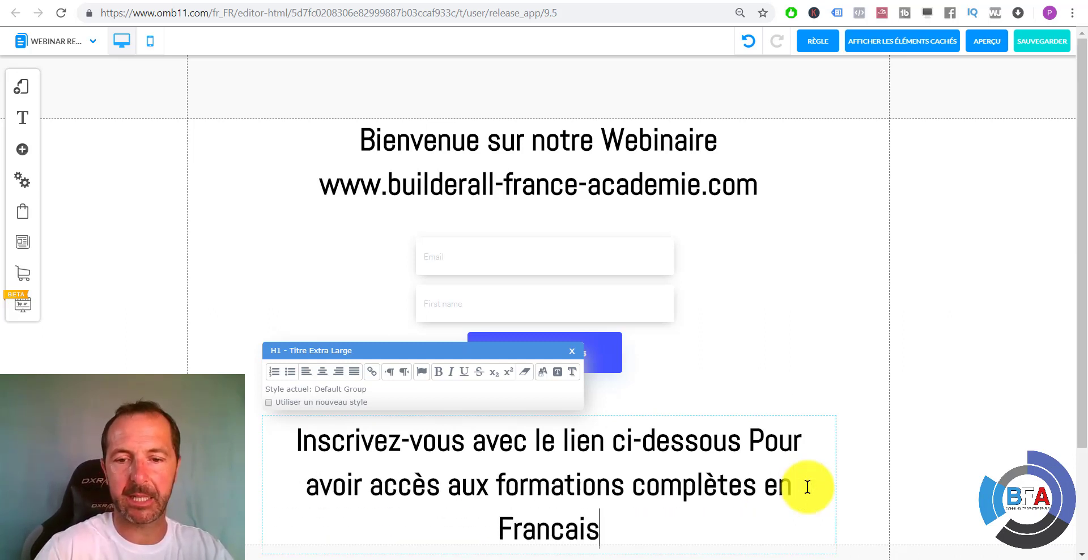
click(750, 442)
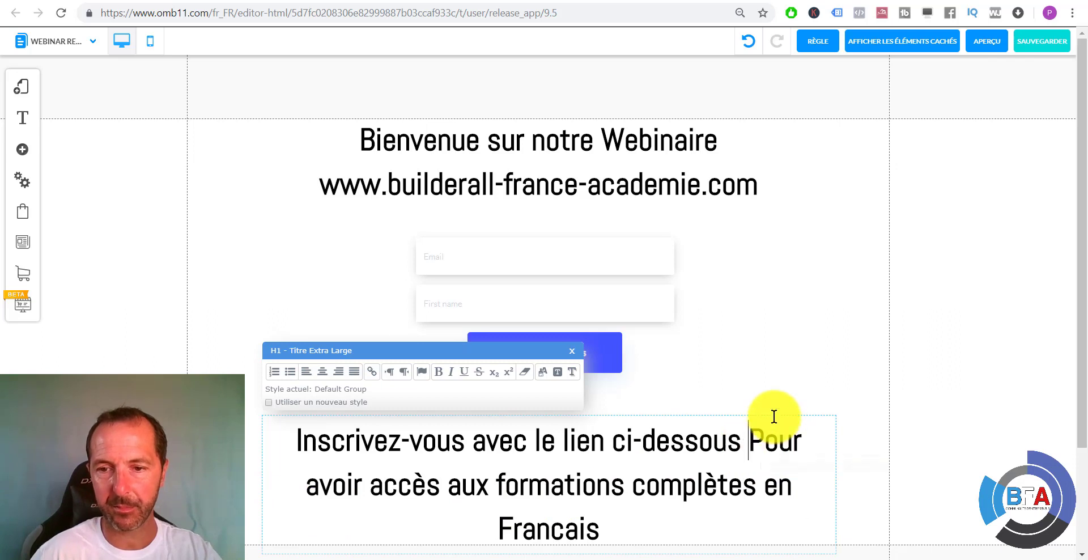
key(Return)
click(830, 494)
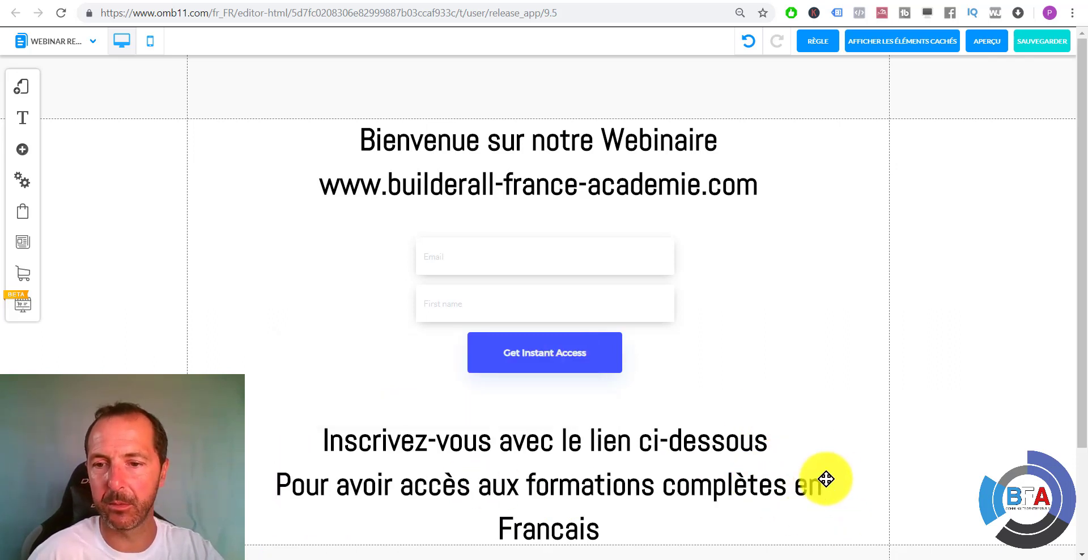
Widen the lower text box to about 1214 px and centre it on the page, and nudge the registration form slightly down
click(827, 479)
drag(837, 489, 950, 481)
drag(850, 468, 777, 466)
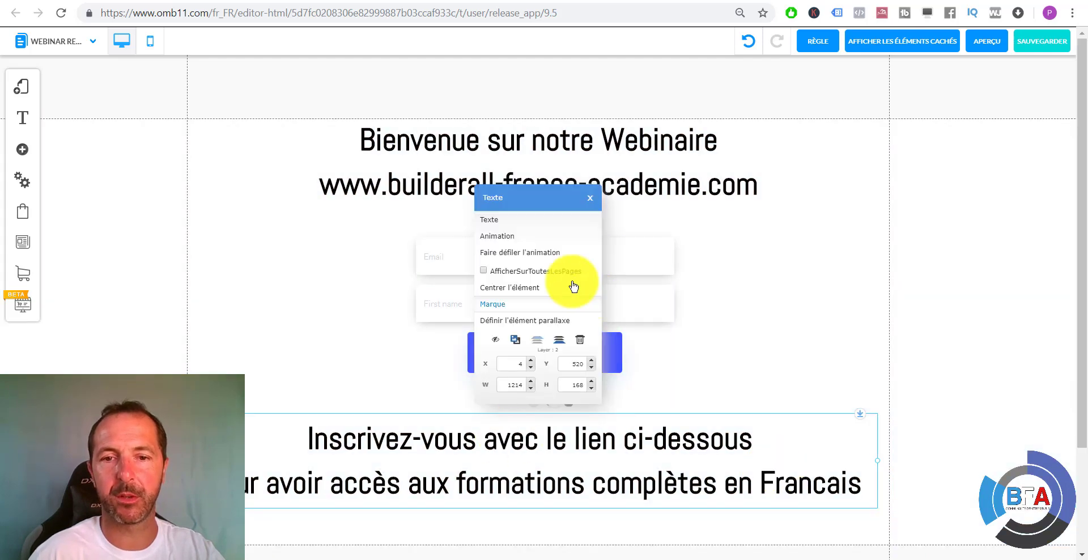
click(535, 288)
click(803, 335)
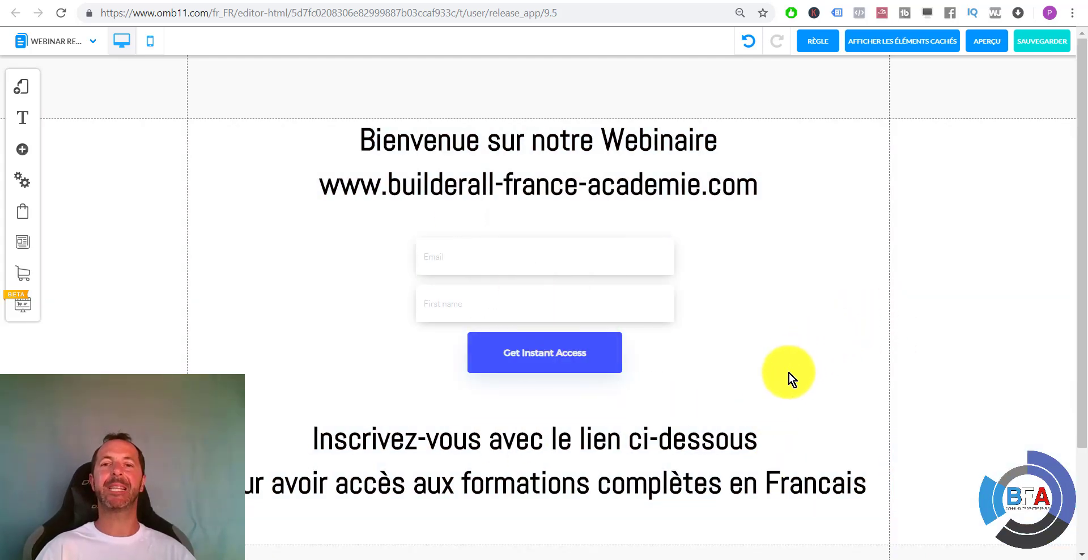
drag(566, 306, 564, 312)
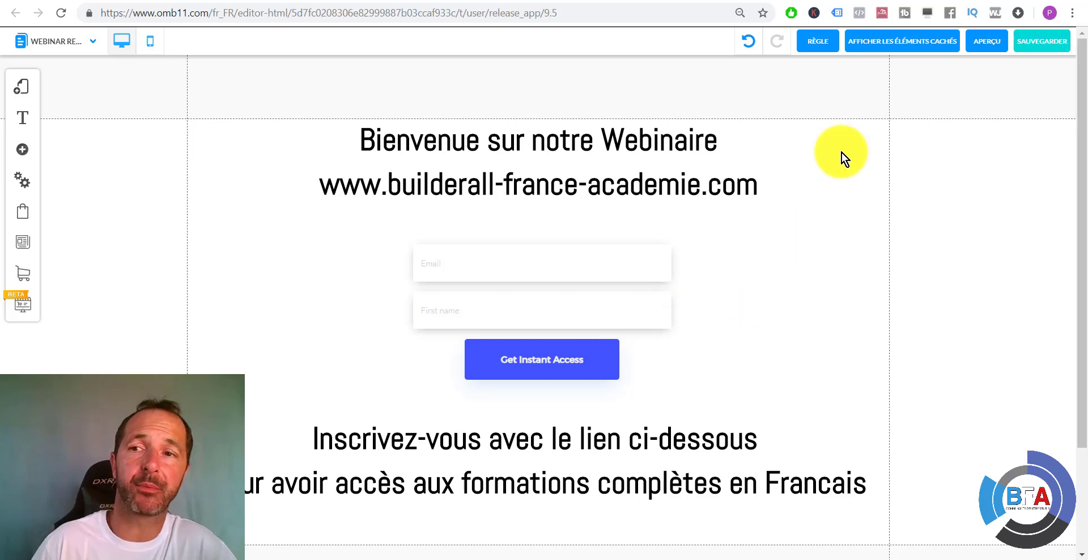
Preview the Webinar Registration page, examine its titles and form from top to bottom, and return to editing
click(981, 51)
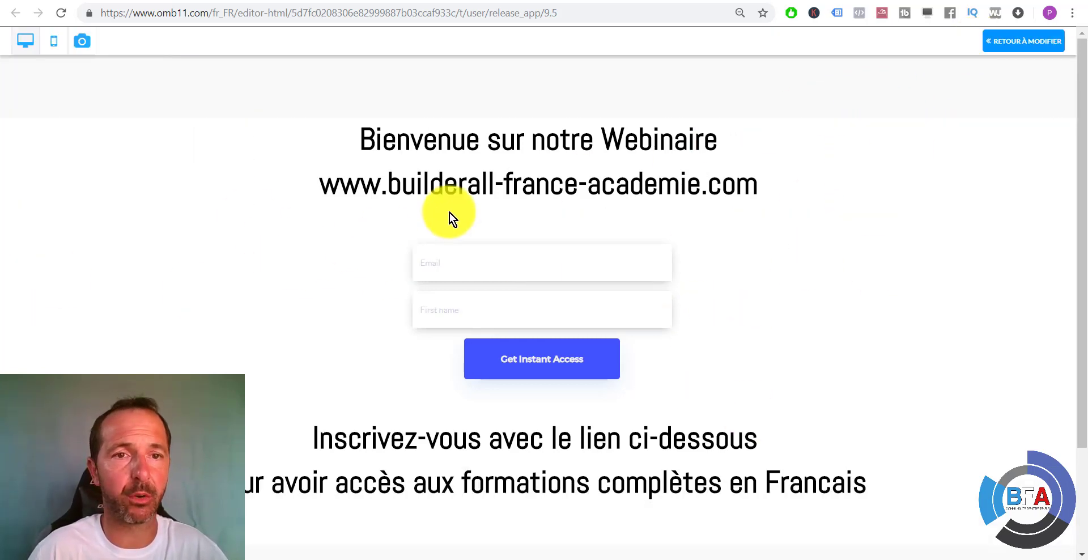
scroll(724, 279, down, 2)
scroll(725, 274, up, 2)
scroll(728, 276, down, 2)
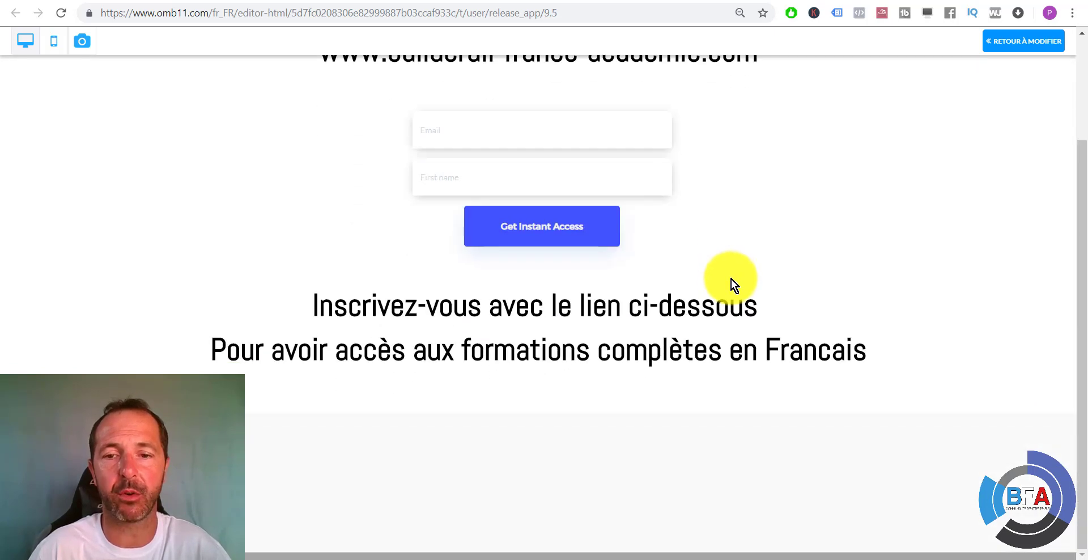
scroll(731, 279, up, 2)
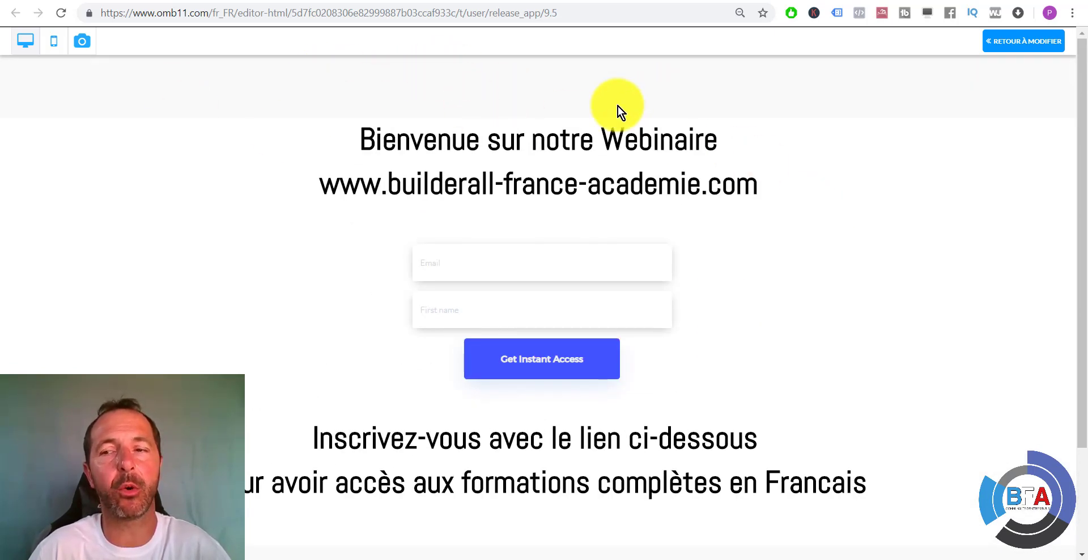
scroll(614, 505, down, 2)
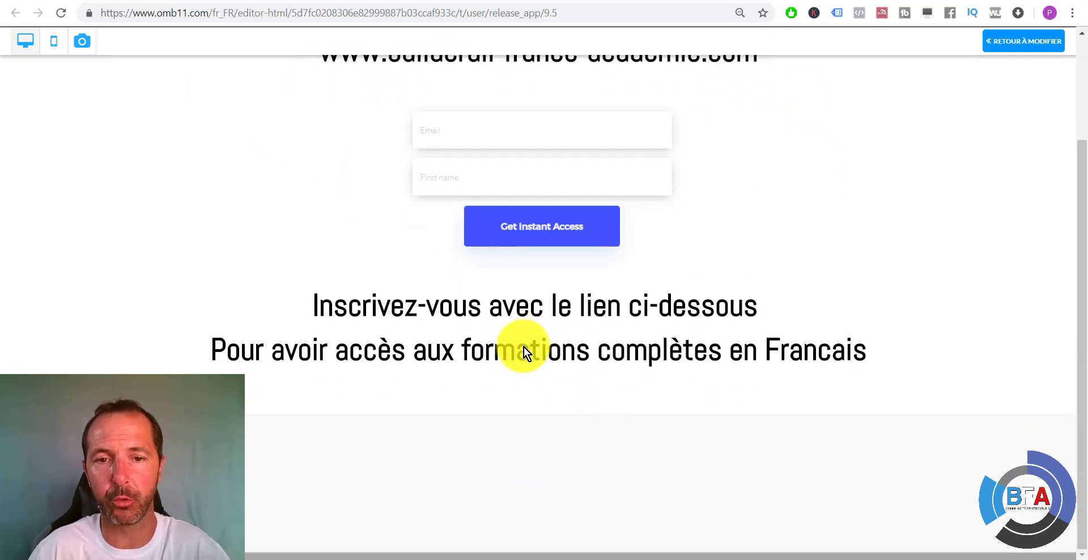
scroll(712, 353, up, 2)
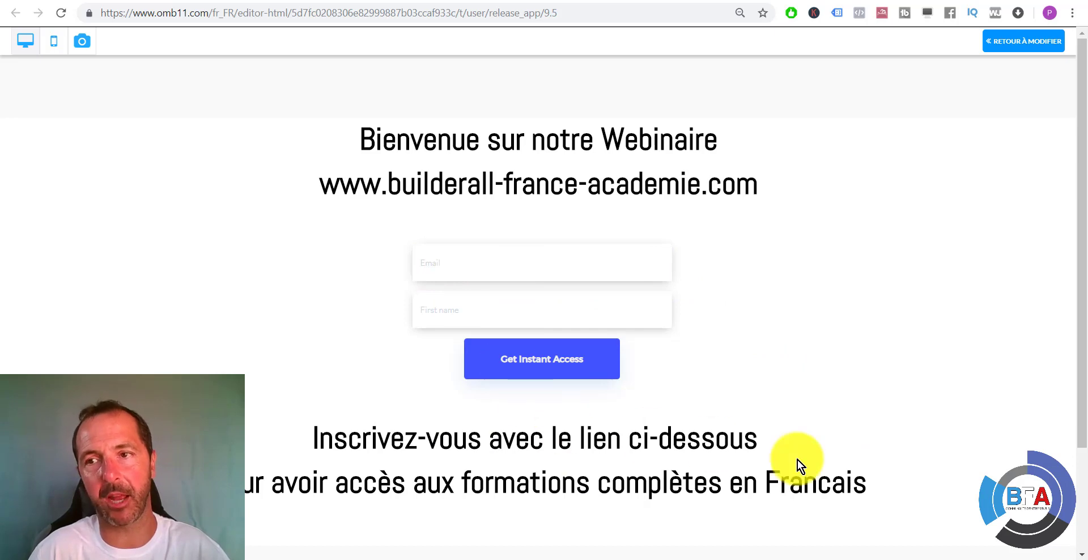
click(1020, 42)
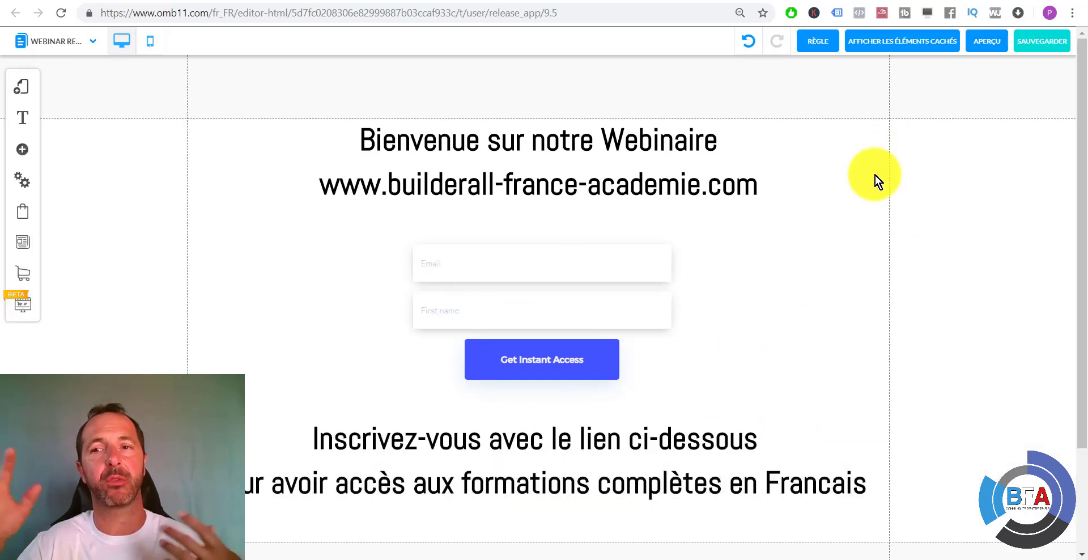
Switch from the page editor to the back office's site builder and look through the list of existing websites
click(57, 44)
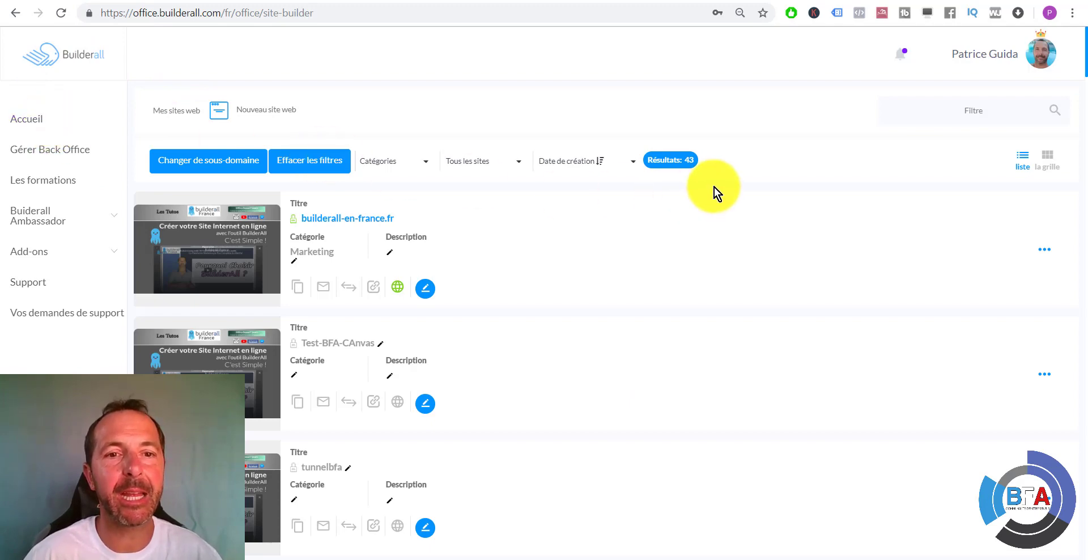
scroll(623, 280, down, 5)
scroll(369, 187, up, 5)
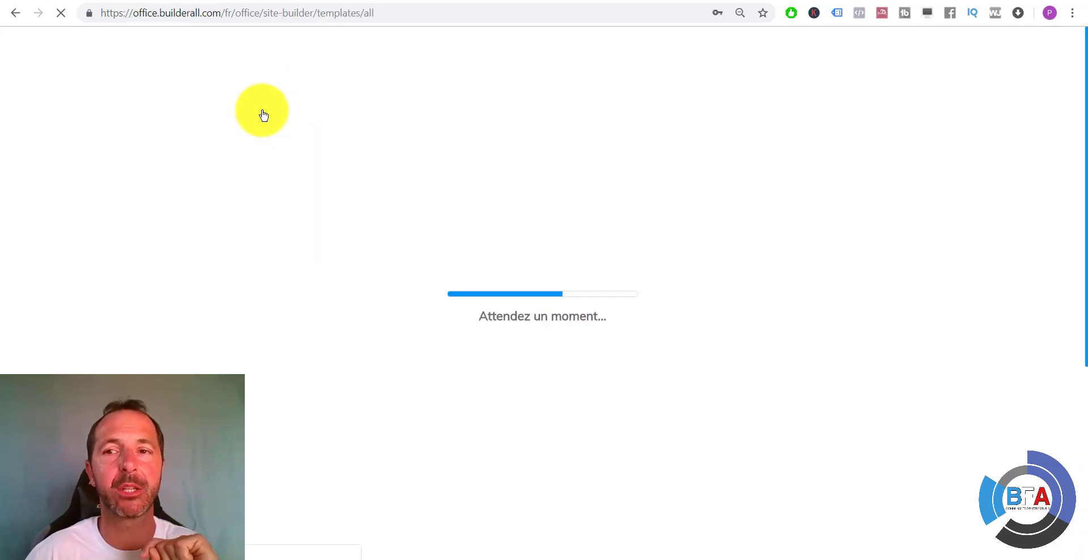
Browse the new-website gallery of templates in all categories, from the membership areas down past the funnel templates
scroll(892, 321, down, 1)
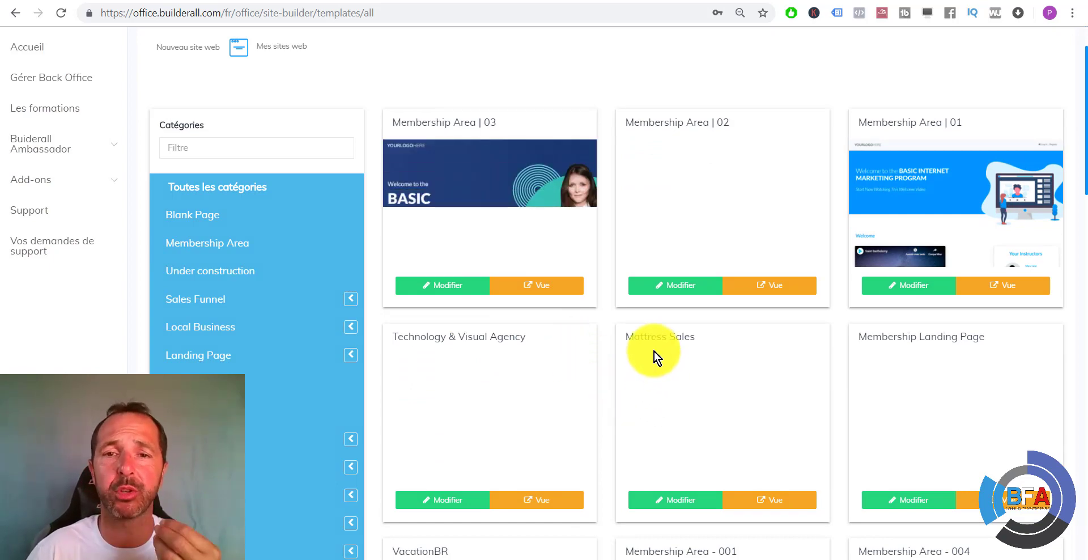
scroll(595, 354, down, 5)
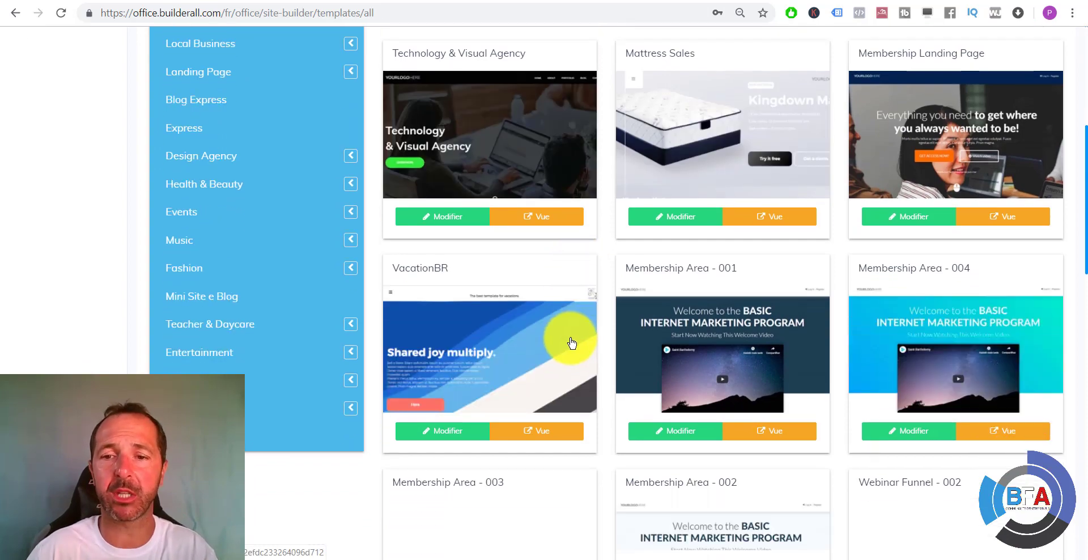
scroll(567, 341, down, 6)
scroll(563, 343, down, 8)
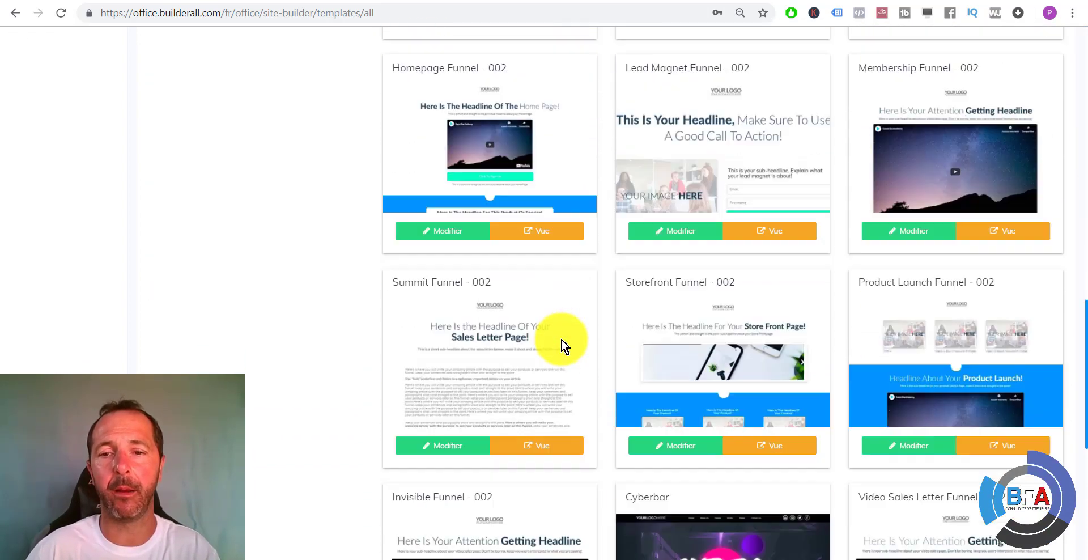
scroll(302, 258, down, 3)
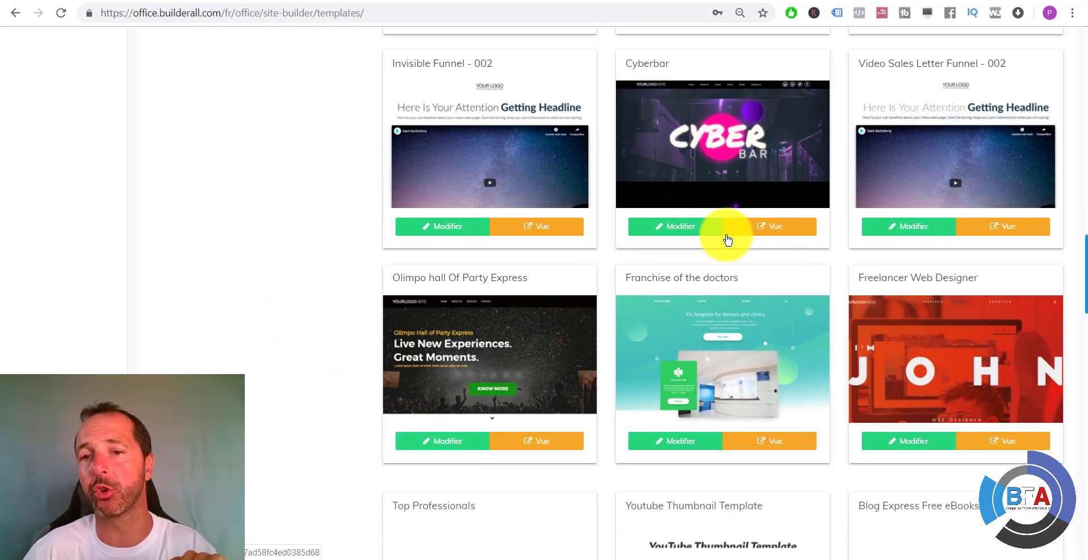
Preview the Cyberbar template and examine its header menu, social links and opening banner as the page moves
click(769, 228)
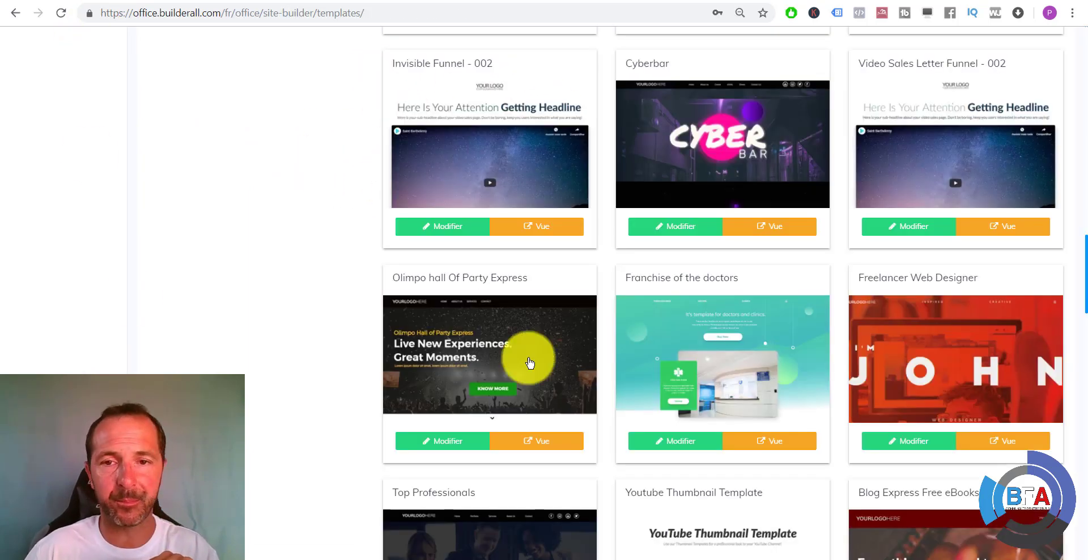
click(770, 229)
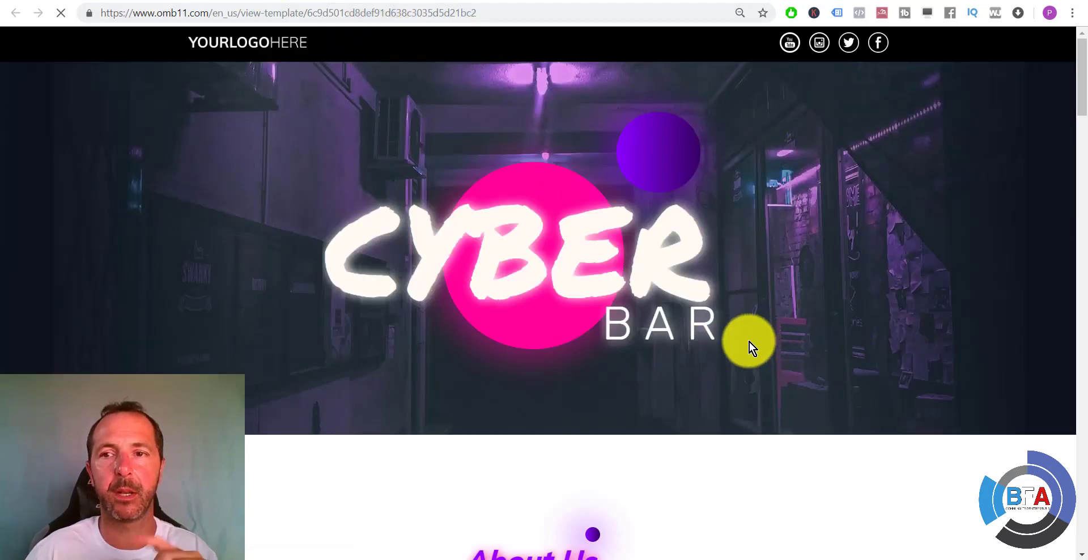
scroll(764, 352, down, 10)
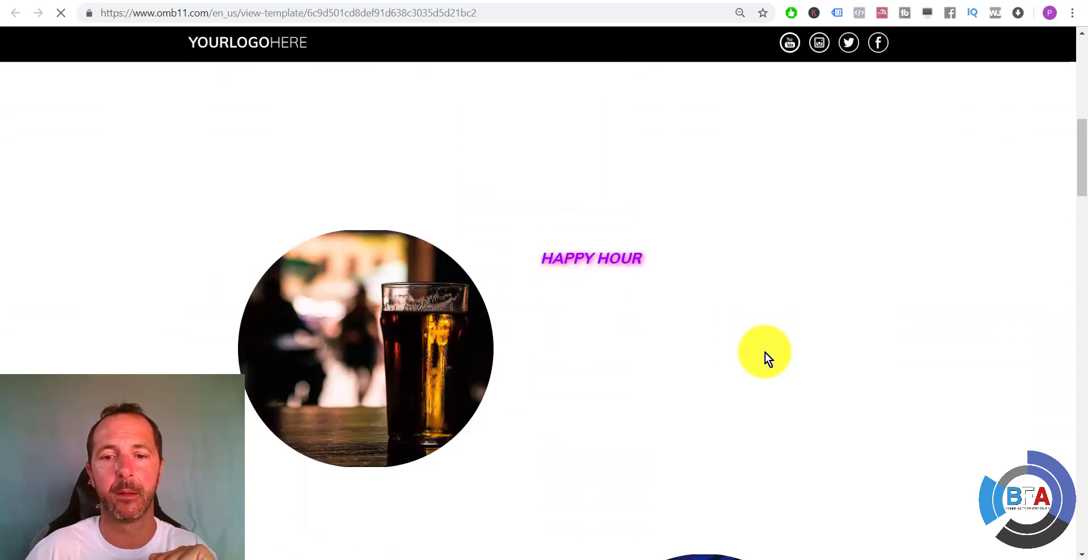
scroll(765, 352, up, 13)
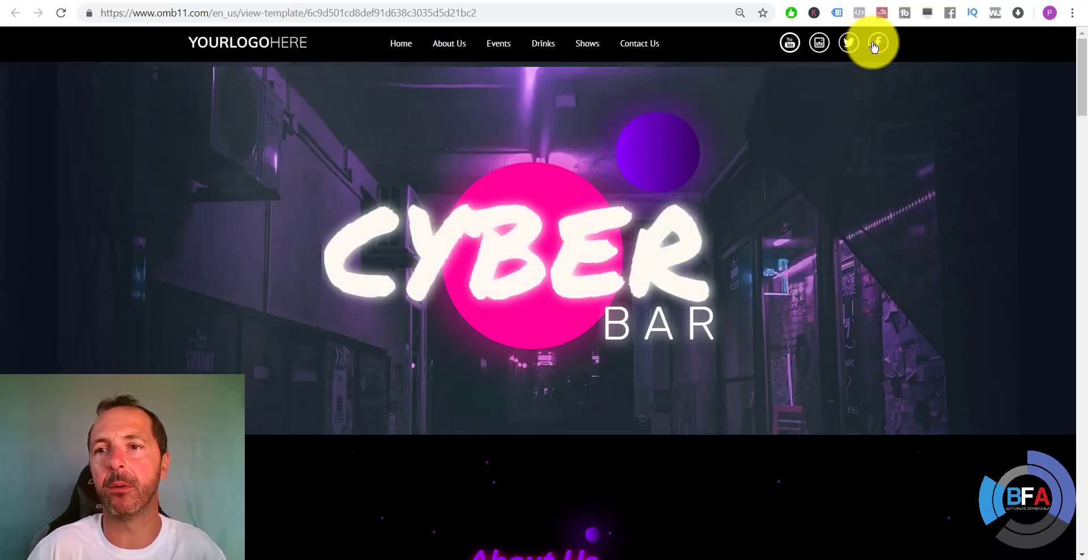
scroll(623, 227, down, 3)
scroll(794, 311, up, 3)
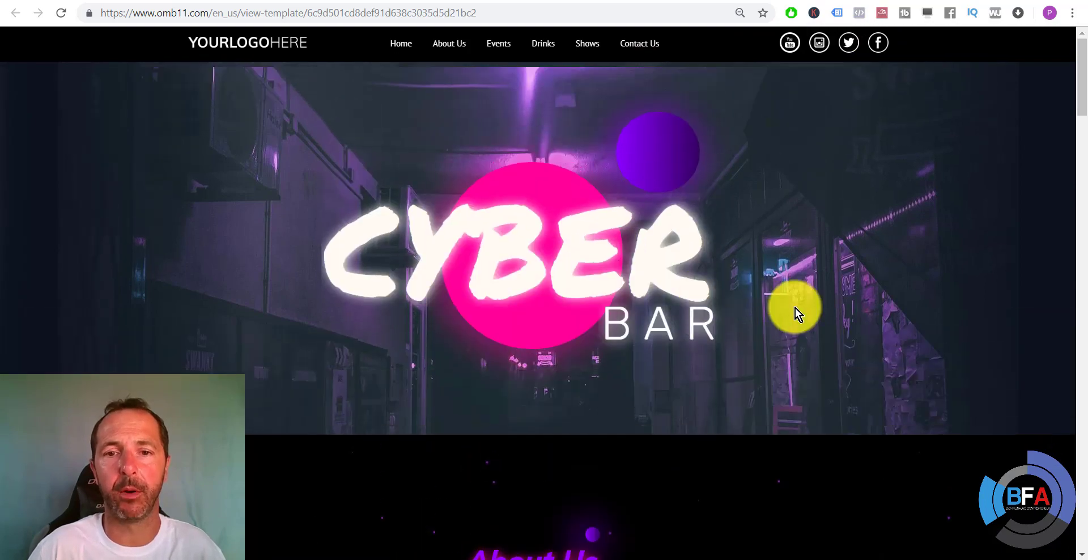
scroll(897, 253, down, 2)
scroll(896, 254, down, 3)
scroll(894, 260, up, 4)
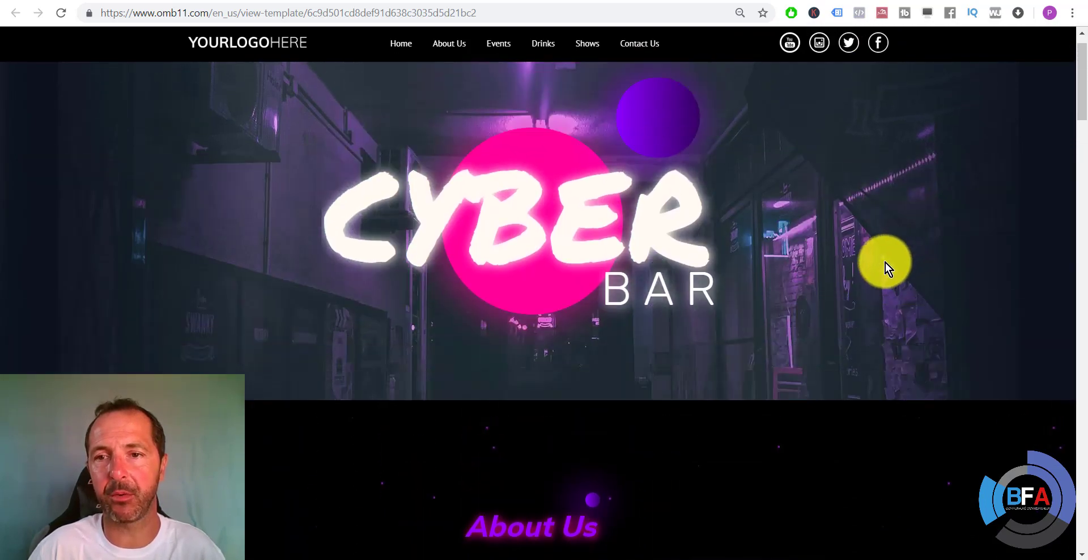
scroll(885, 263, down, 4)
scroll(872, 244, up, 5)
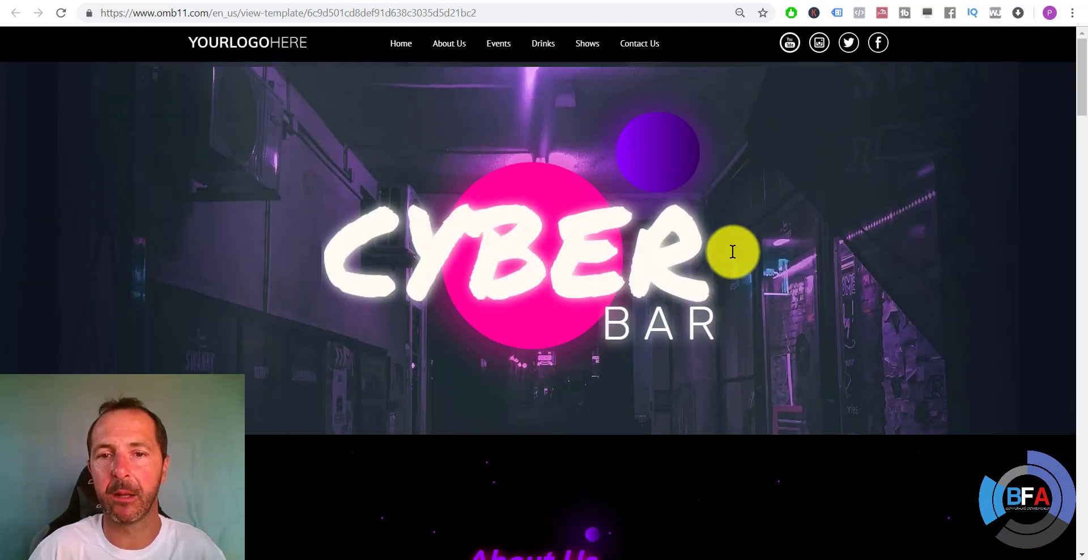
Examine the rest of the Cyberbar template, from About Us through the drinks, shows and Upcoming Events sections to the contact form and footer
scroll(731, 253, down, 6)
scroll(627, 253, down, 3)
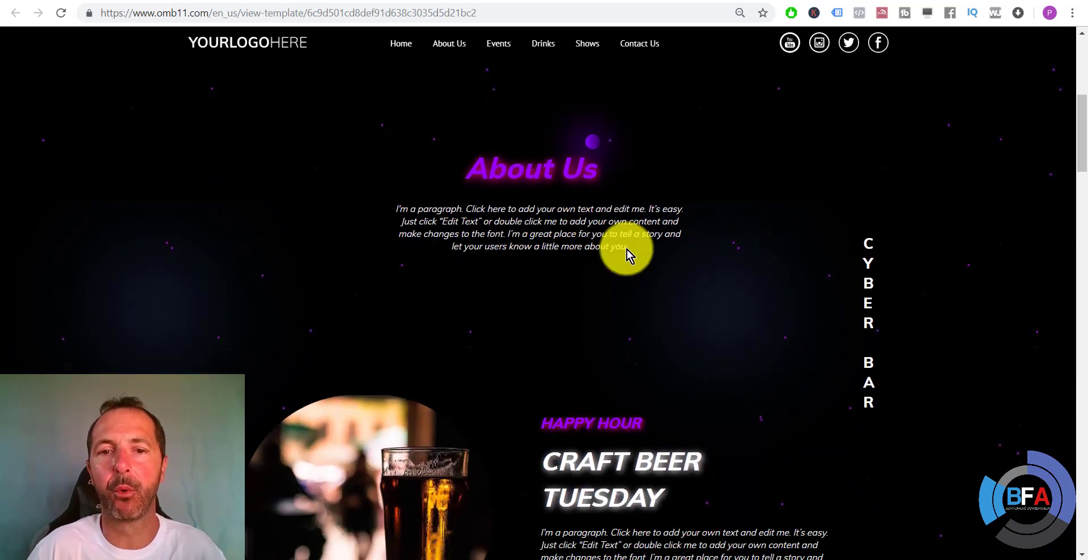
scroll(795, 185, down, 7)
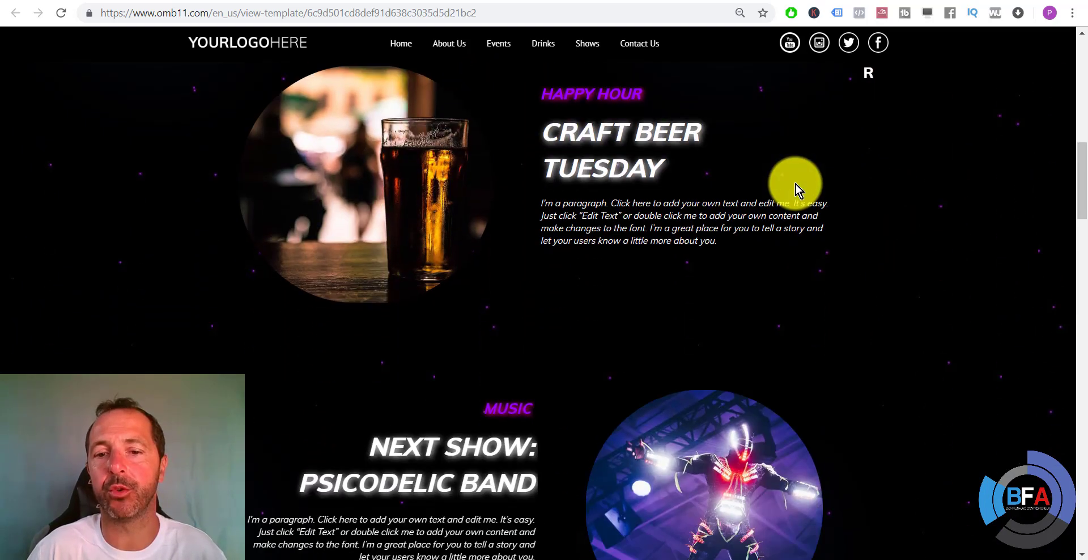
scroll(700, 213, down, 12)
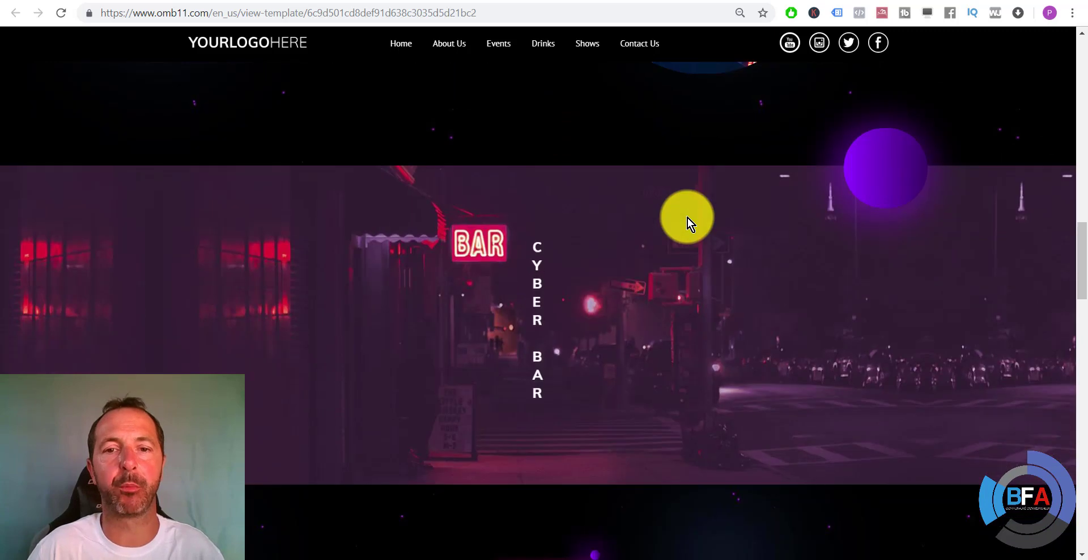
scroll(678, 215, down, 13)
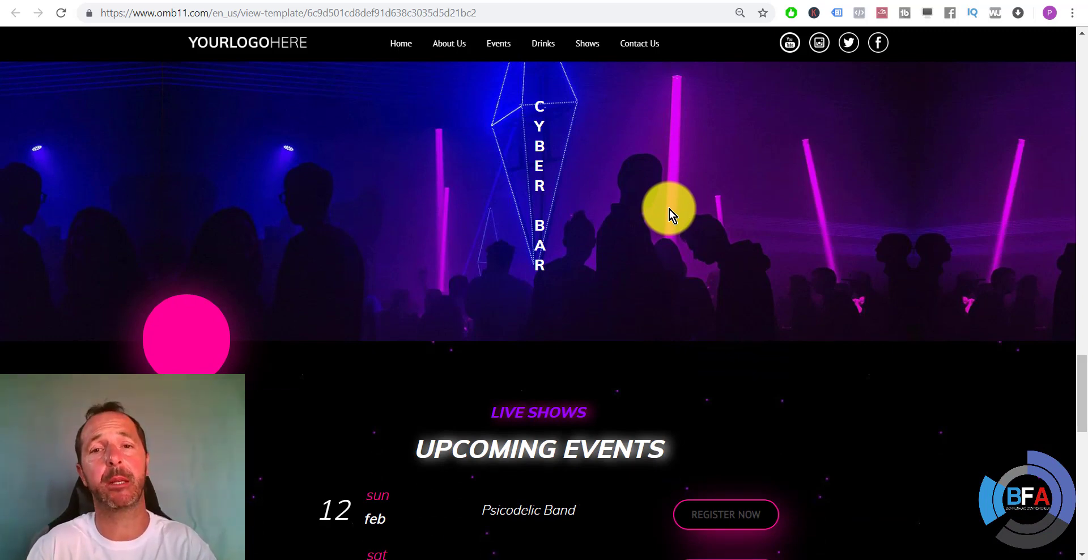
scroll(500, 360, down, 1)
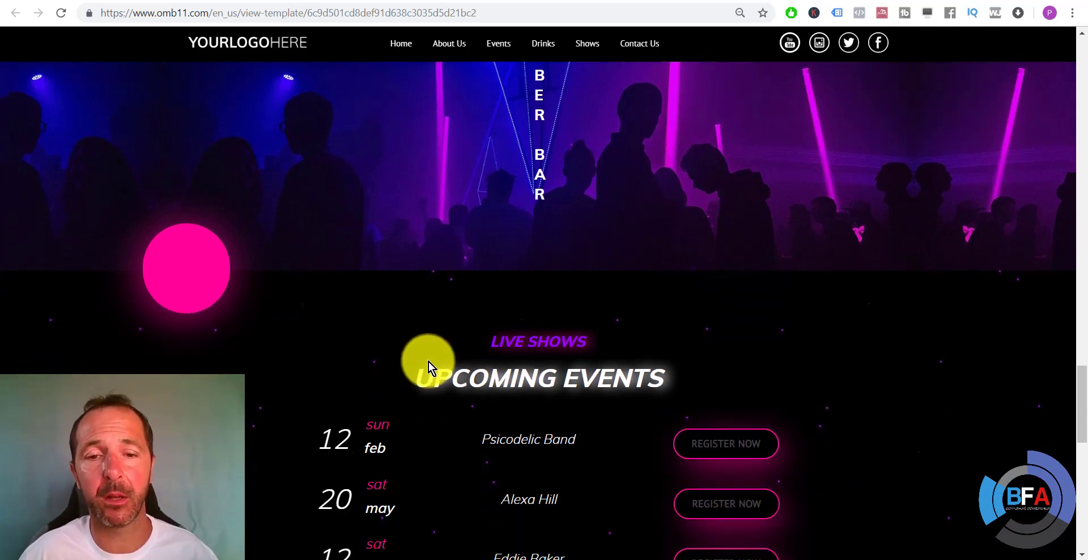
drag(429, 362, 684, 366)
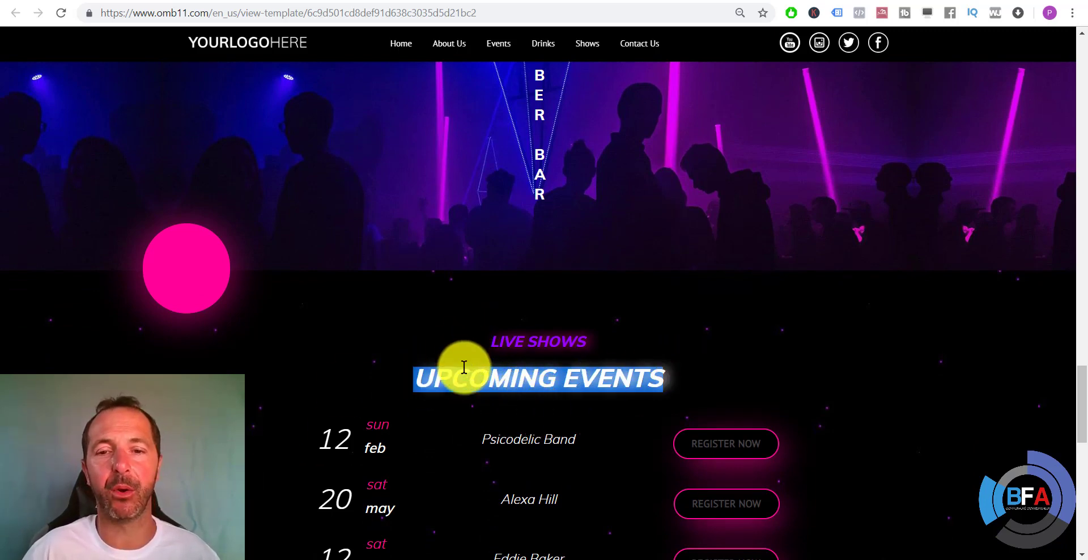
scroll(614, 356, down, 7)
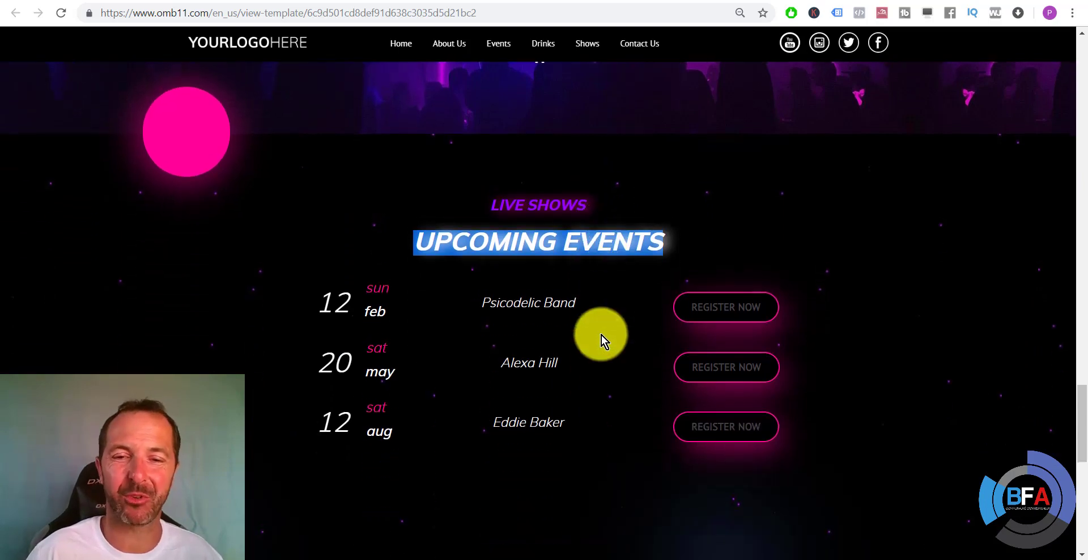
scroll(796, 306, down, 4)
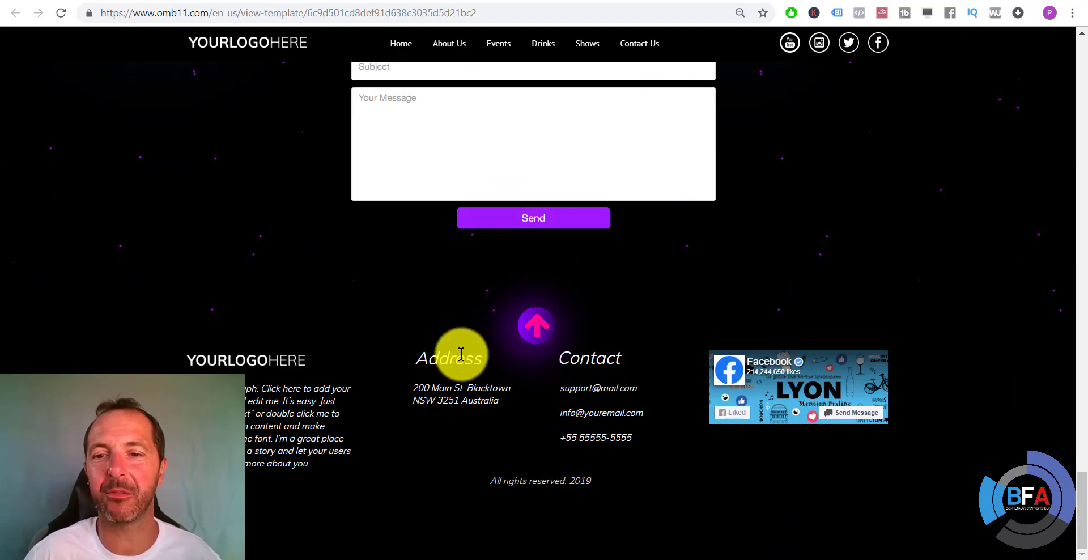
scroll(457, 357, up, 15)
scroll(444, 337, up, 10)
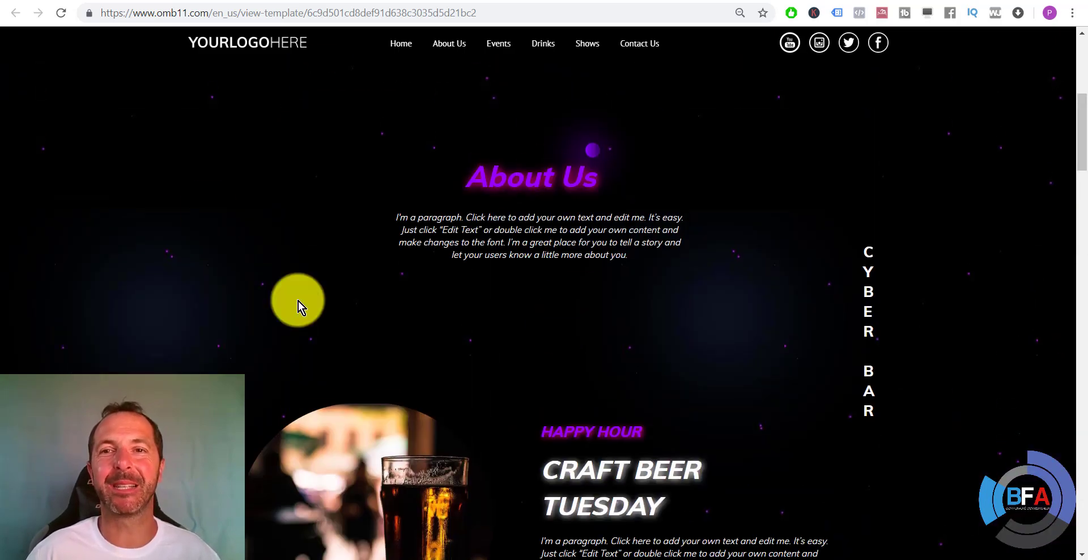
Close the Cyberbar preview and go from the template gallery to the back office home page
key(ctrl+w)
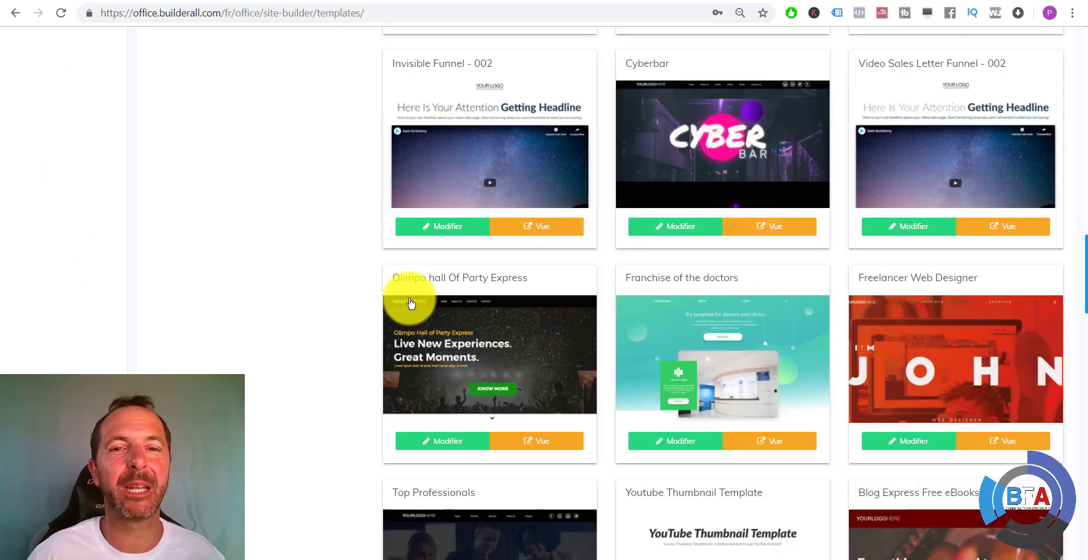
scroll(448, 287, up, 15)
scroll(471, 272, up, 2)
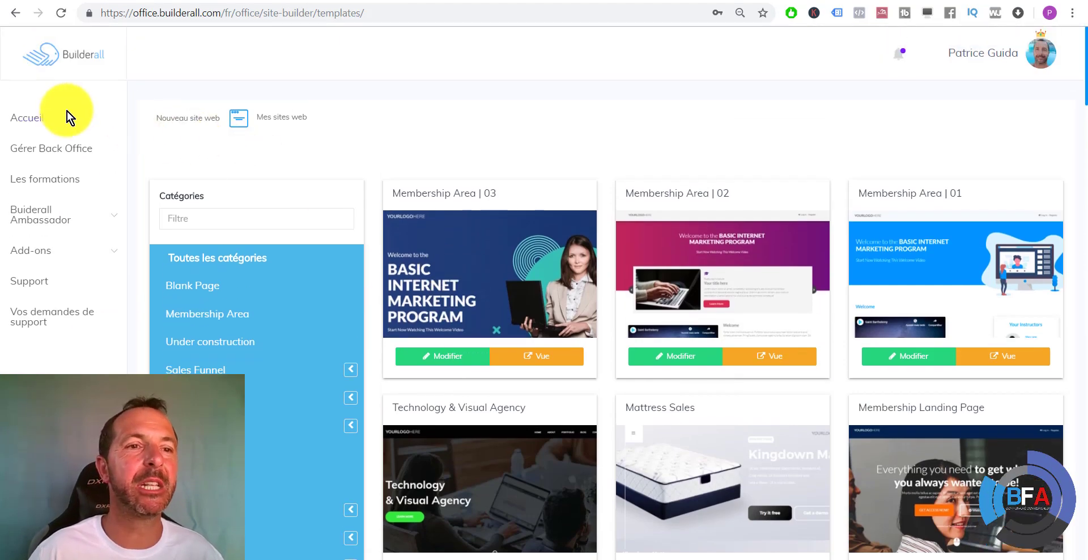
click(38, 120)
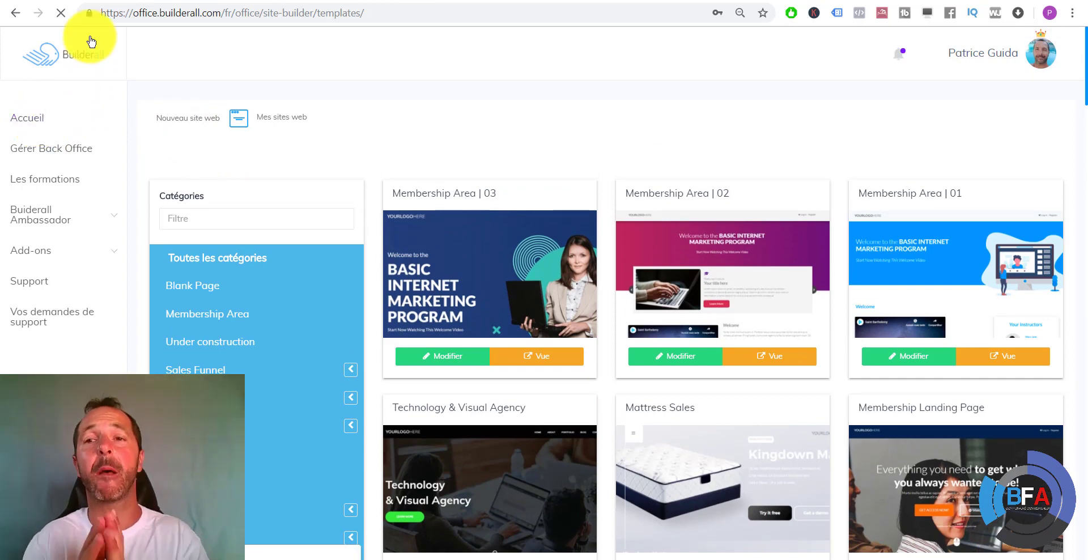